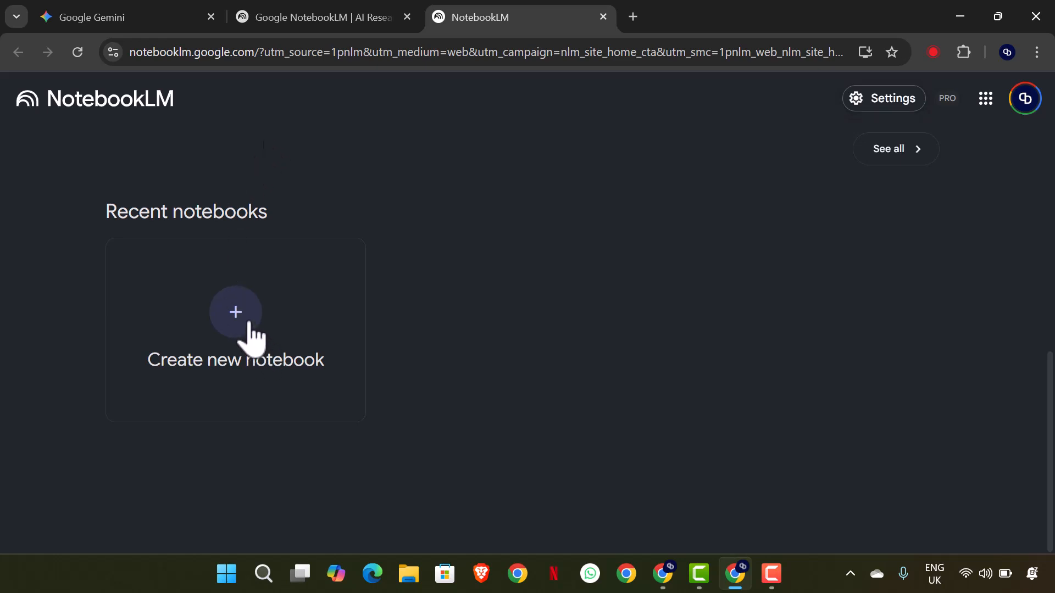
Step: Create a new notebook, read the examples of suitable sources and open source discovery
{"action": "left_click", "coordinate": [242, 321]}
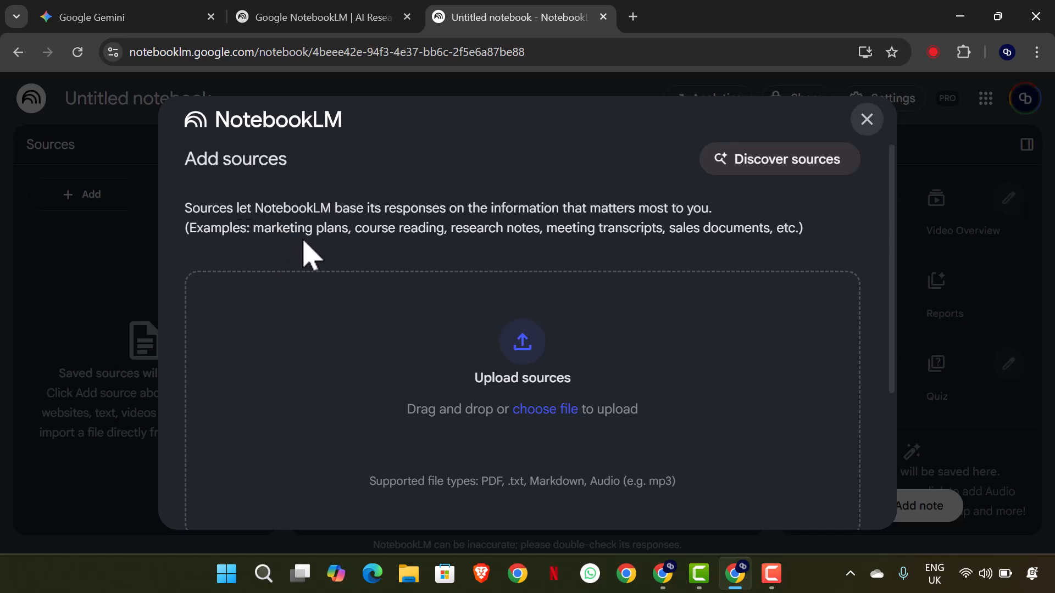
{"action": "left_click_drag", "start_coordinate": [349, 230], "coordinate": [276, 231]}
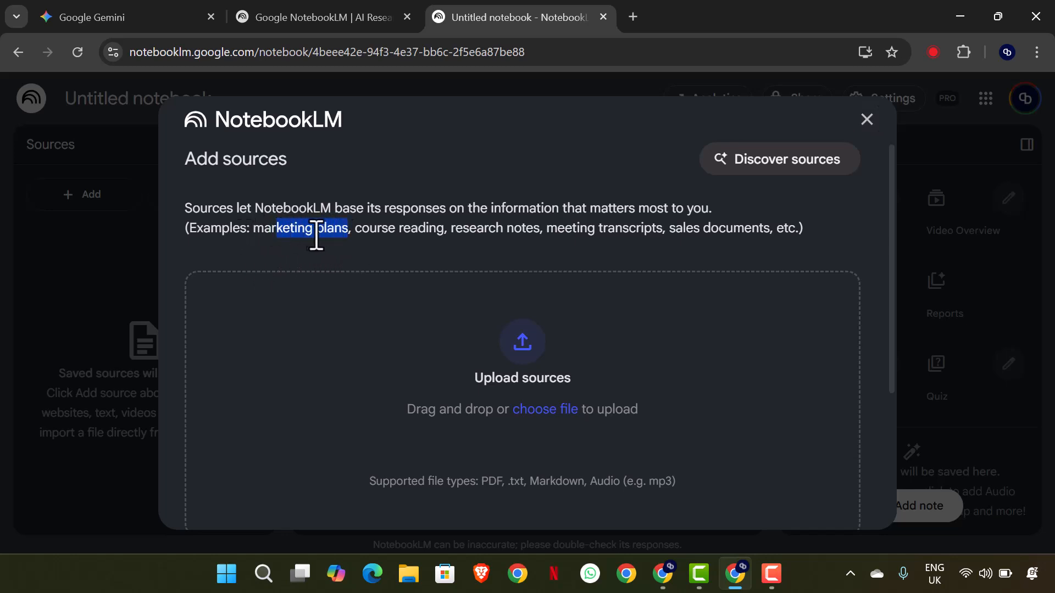
{"action": "left_click_drag", "start_coordinate": [356, 231], "coordinate": [766, 238]}
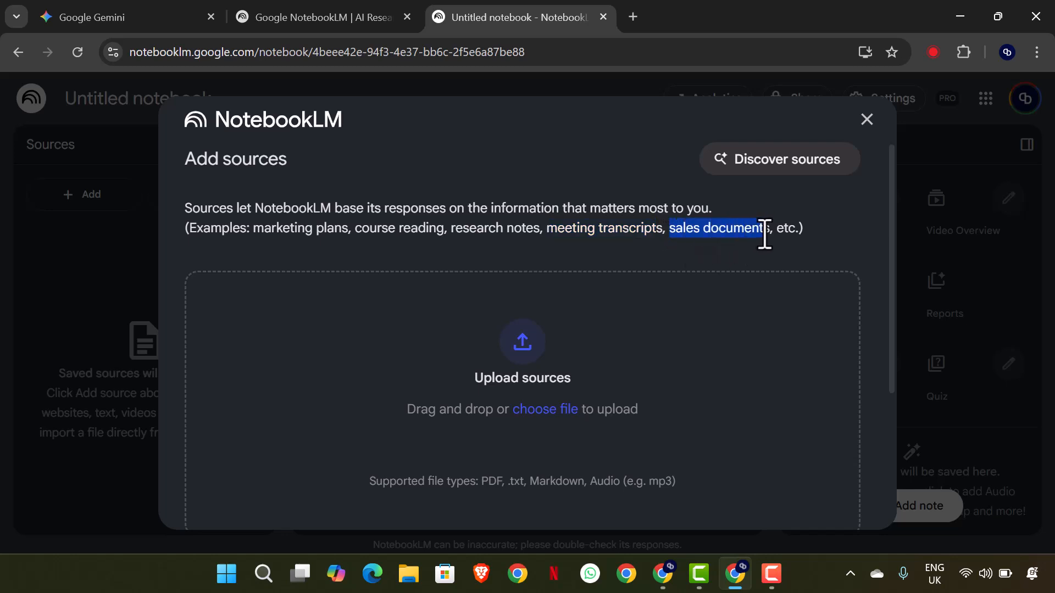
{"action": "left_click", "coordinate": [769, 165]}
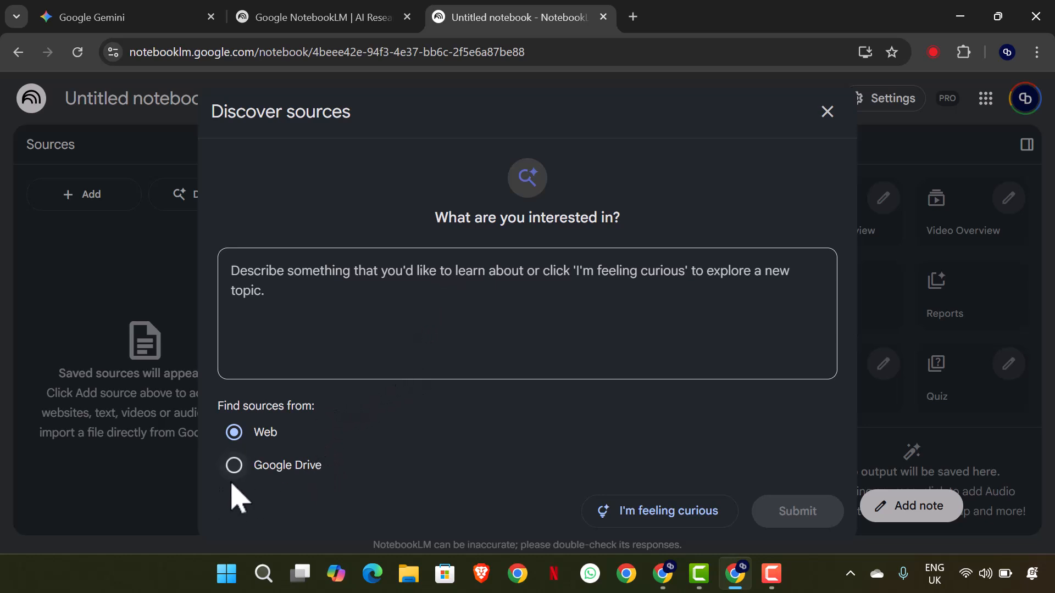
Step: Try source discovery with a random curiosity topic, look through the suggested sources and return to the topic prompt without importing
{"action": "left_click", "coordinate": [633, 528]}
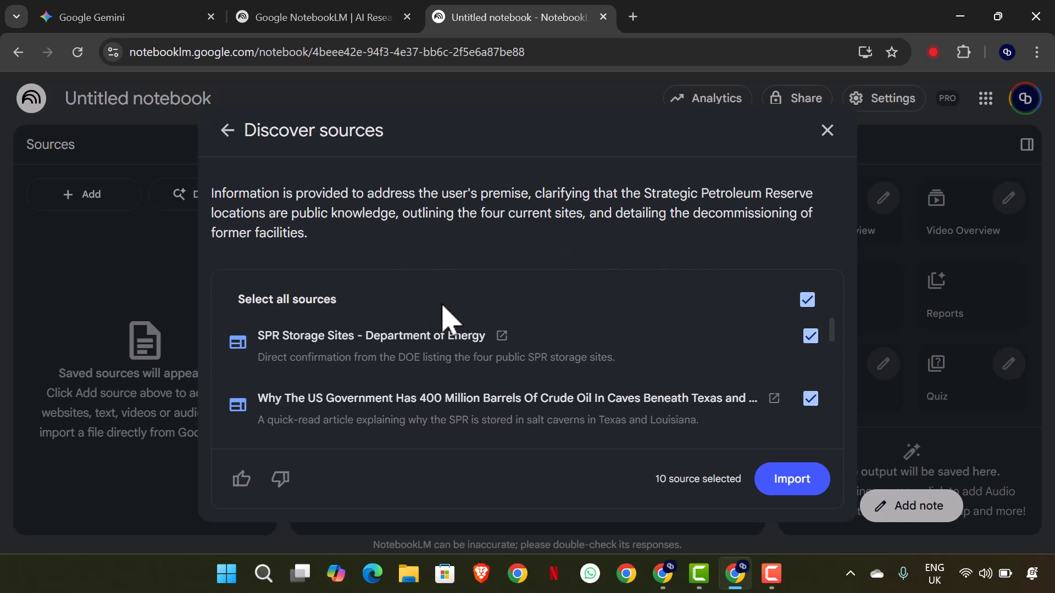
{"action": "scroll", "coordinate": [480, 336], "scroll_direction": "down", "scroll_amount": 3}
{"action": "scroll", "coordinate": [484, 336], "scroll_direction": "down", "scroll_amount": 5}
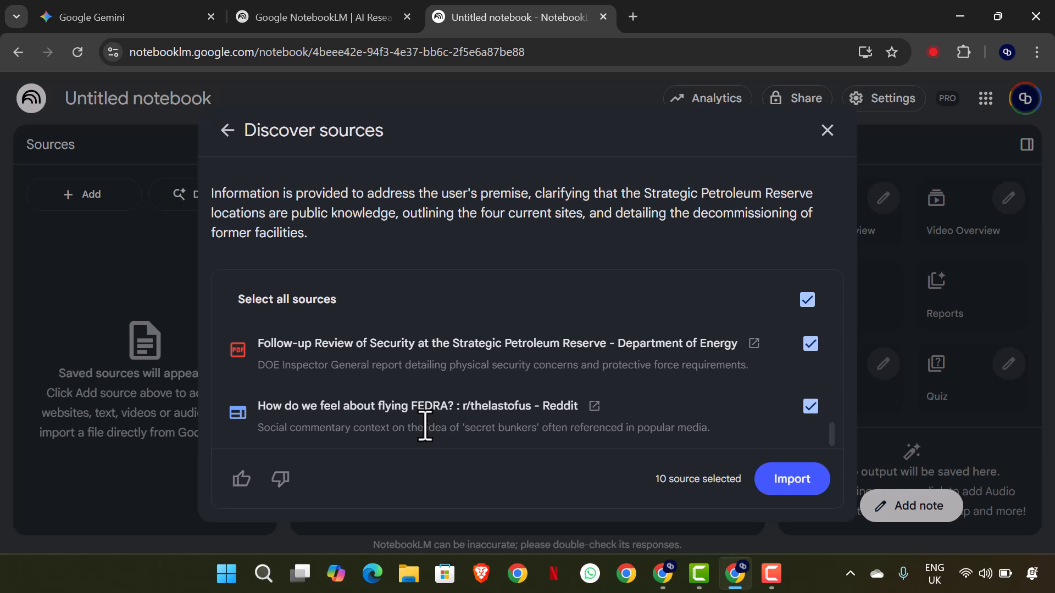
{"action": "scroll", "coordinate": [506, 448], "scroll_direction": "up", "scroll_amount": 1}
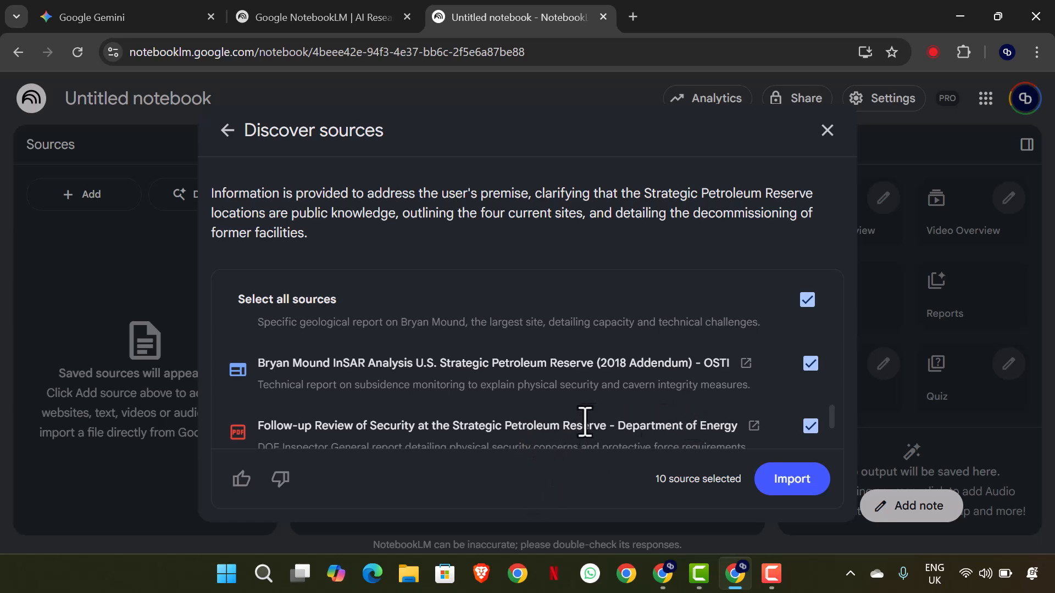
{"action": "scroll", "coordinate": [495, 324], "scroll_direction": "up", "scroll_amount": 5}
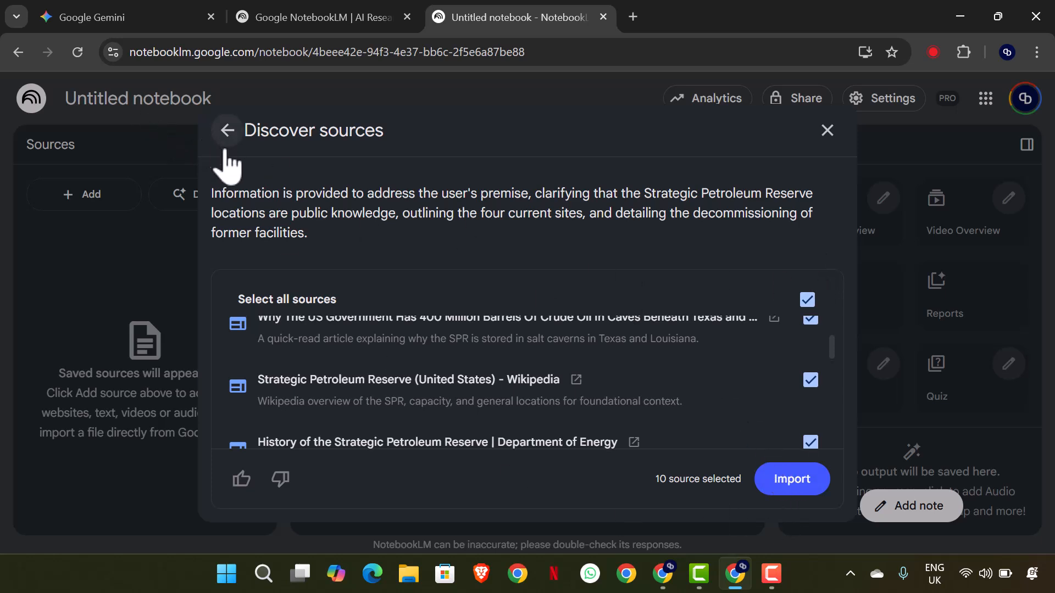
{"action": "left_click", "coordinate": [227, 131]}
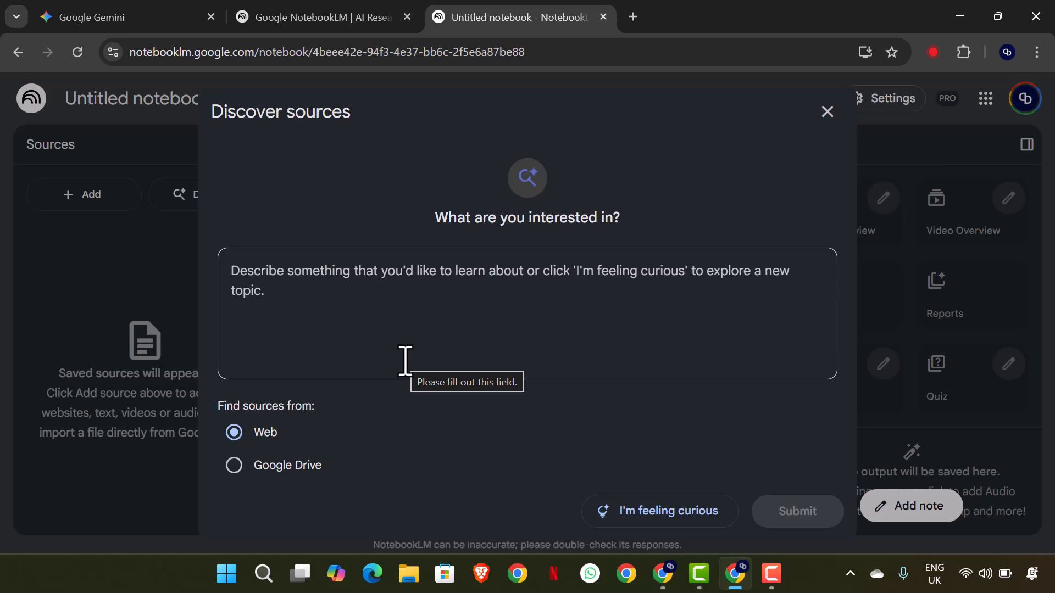
Step: Discover sources for "Creating an Online Passive Income System, from mobile app monetization with Google Admob, to Youtube Monetization Program, to Amazon KDP Royalty Program, Website Google AdSense"
{"action": "left_click", "coordinate": [411, 336]}
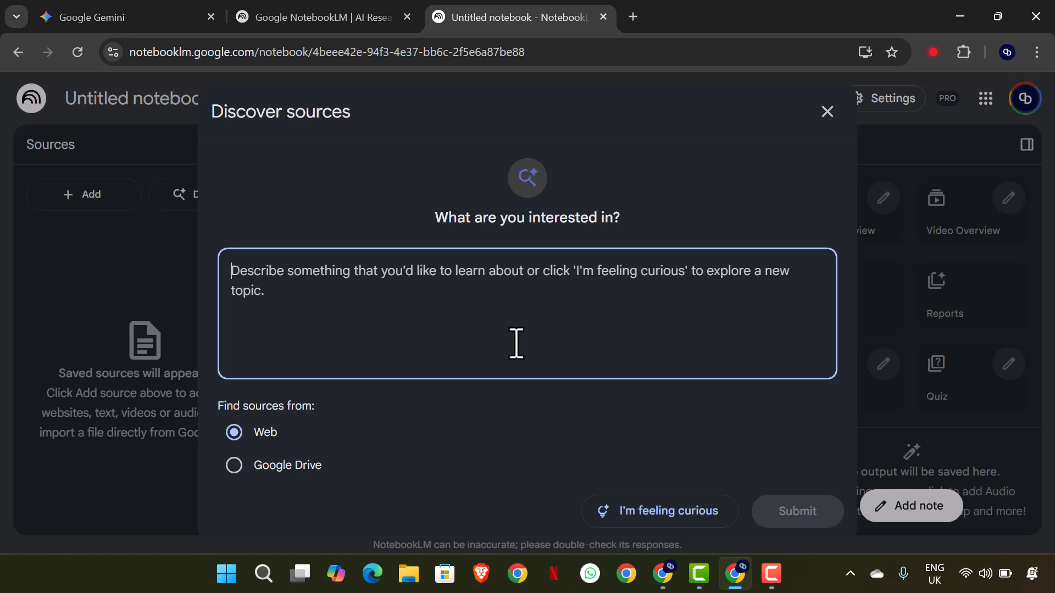
{"action": "type", "text": "D"}
{"action": "key", "text": "BackSpace"}
{"action": "type", "text": "Creating an"}
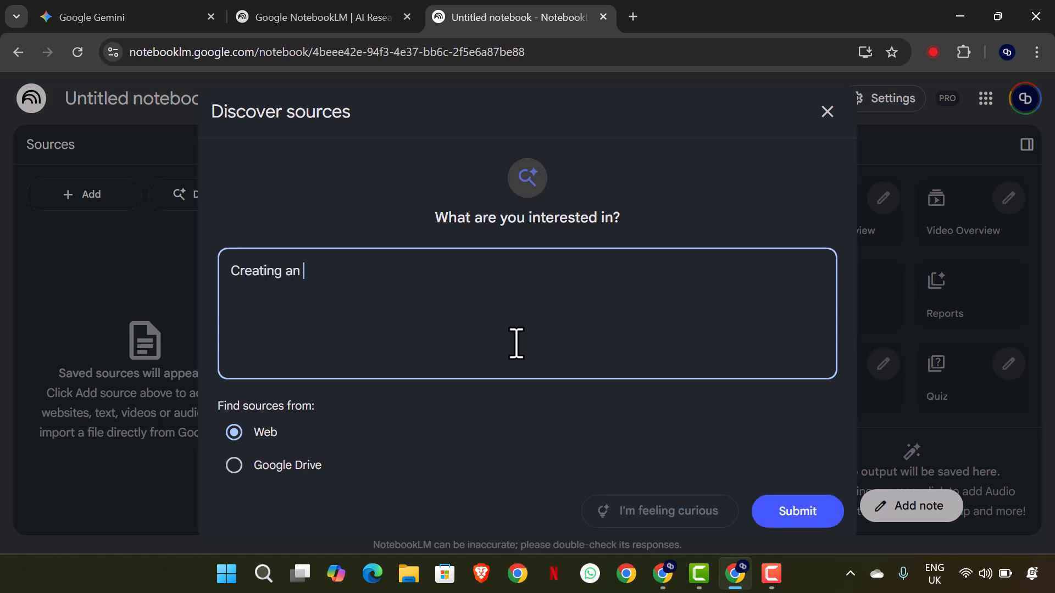
{"action": "type", "text": " Online Passive Income"}
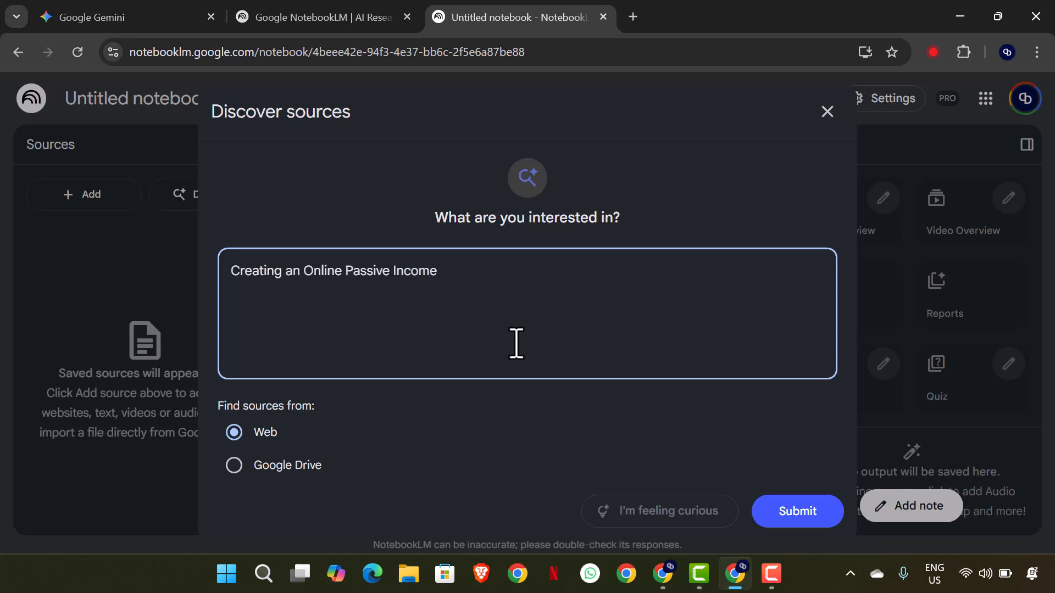
{"action": "type", "text": " System, from mobile app "}
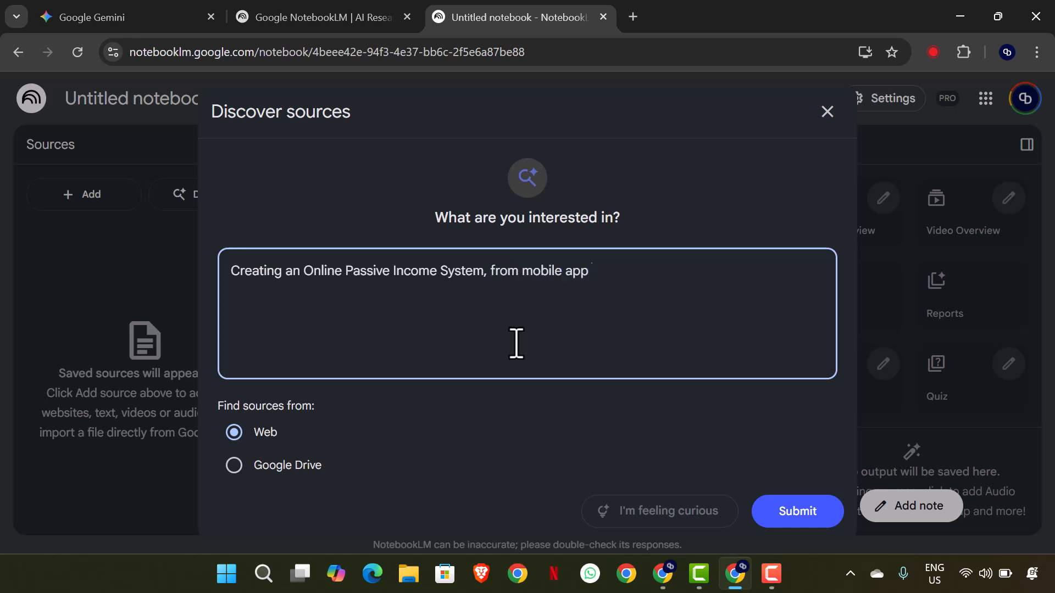
{"action": "type", "text": "monetization with Google"}
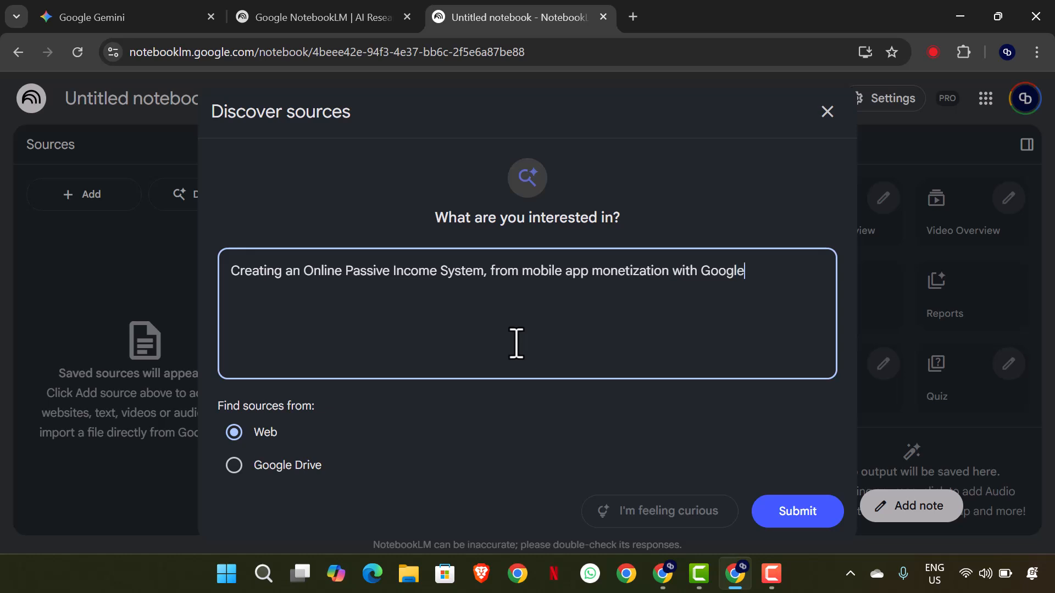
{"action": "type", "text": " Admob, to Youtube Mon"}
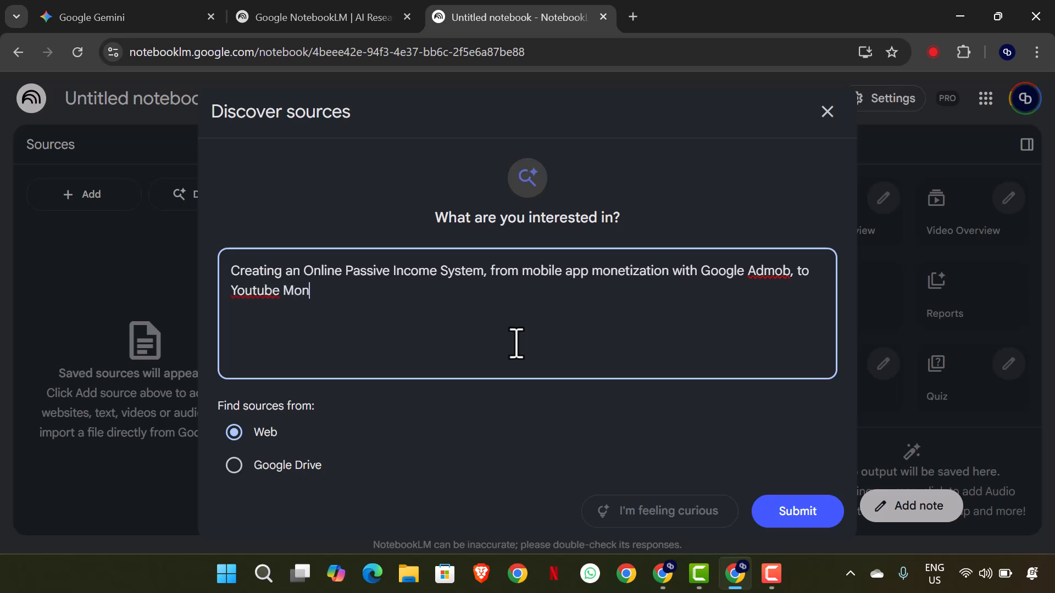
{"action": "type", "text": "etization Program"}
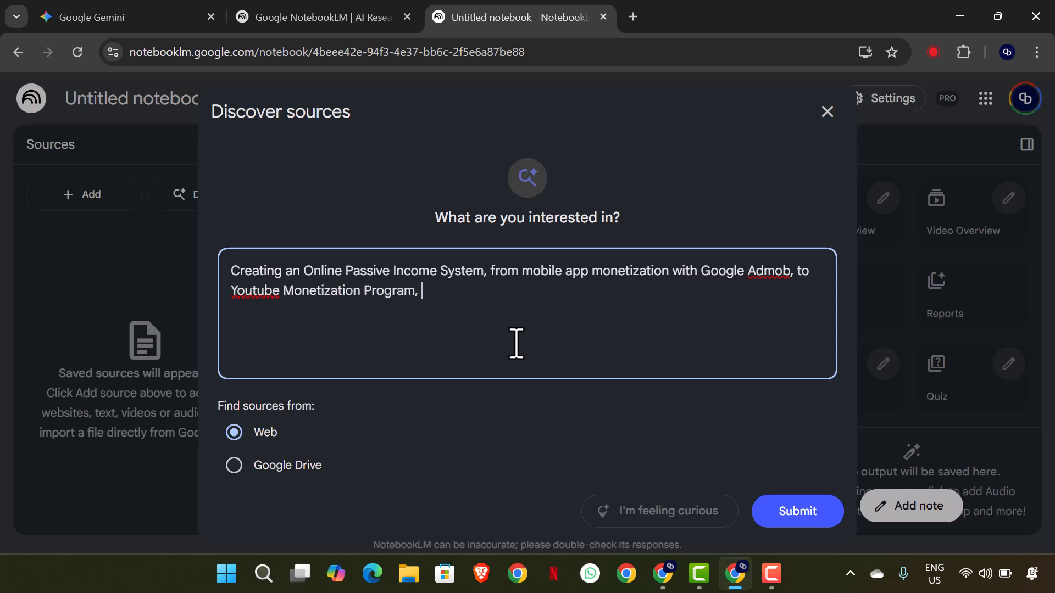
{"action": "type", "text": ", to Amazon KDP"}
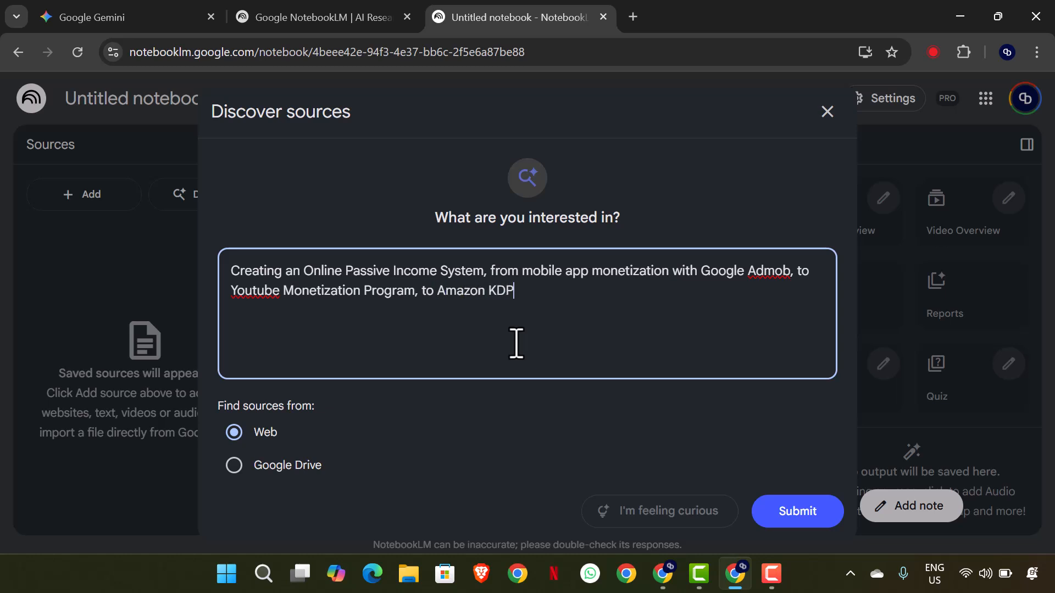
{"action": "type", "text": " Rotaalty Program,  Web"}
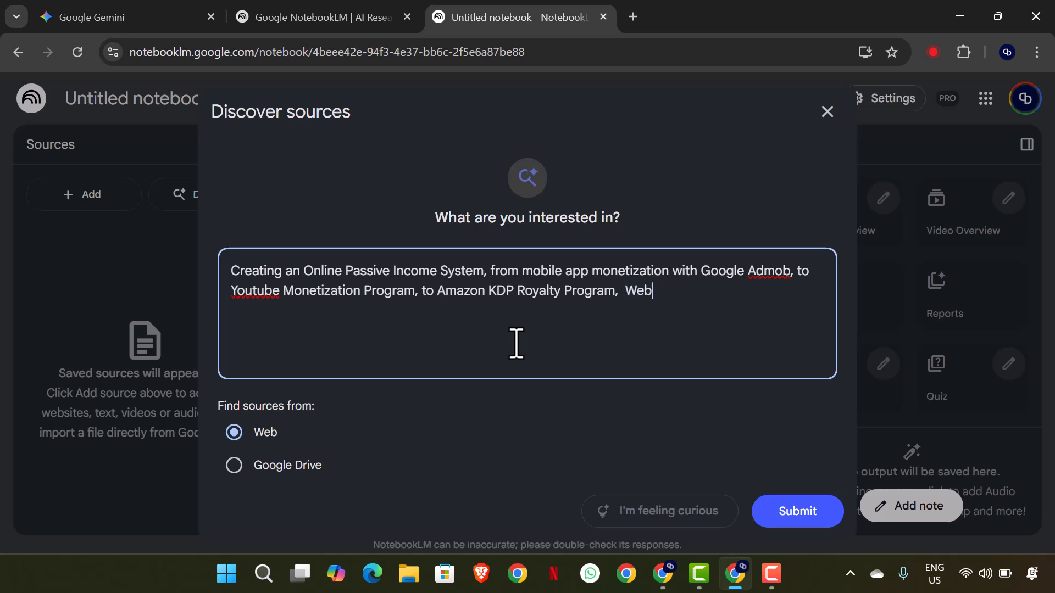
{"action": "type", "text": "site Google Ad"}
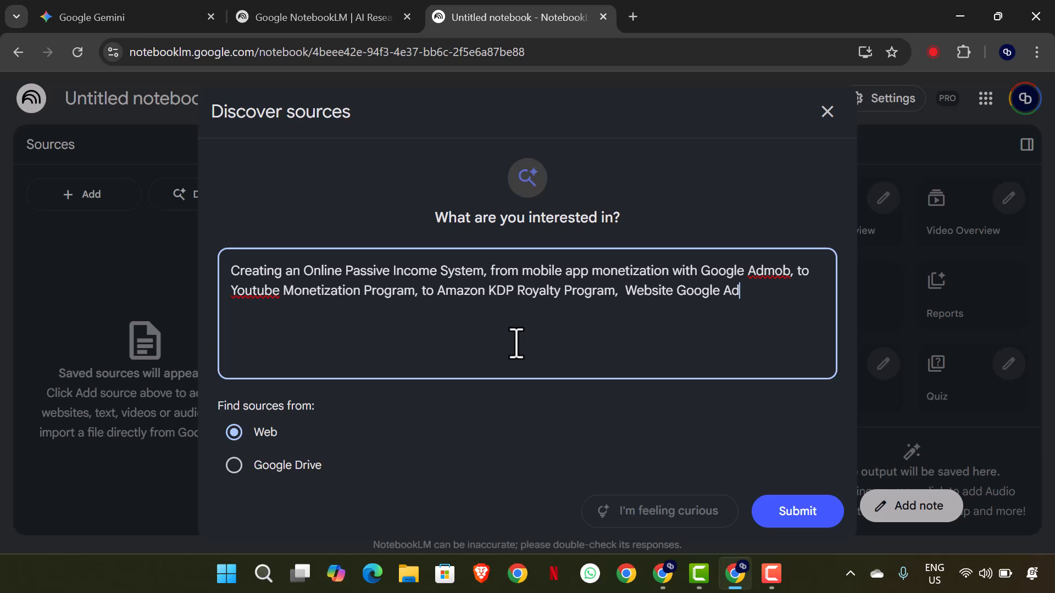
{"action": "type", "text": "Sen"}
{"action": "left_click", "coordinate": [789, 509]}
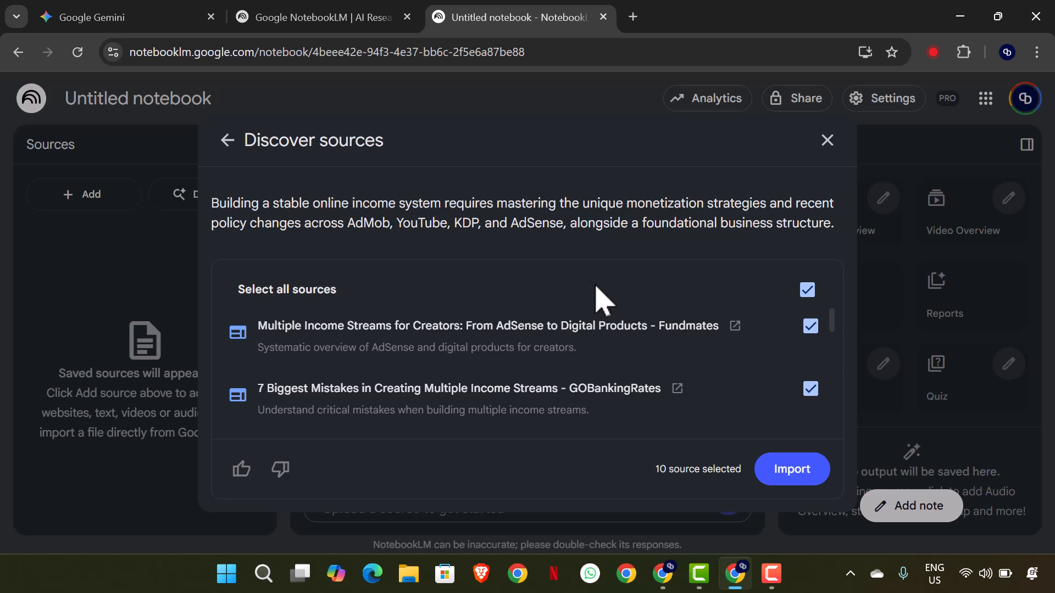
Step: Review the suggested passive income sources and import all of them into the notebook
{"action": "scroll", "coordinate": [631, 353], "scroll_direction": "down", "scroll_amount": 3}
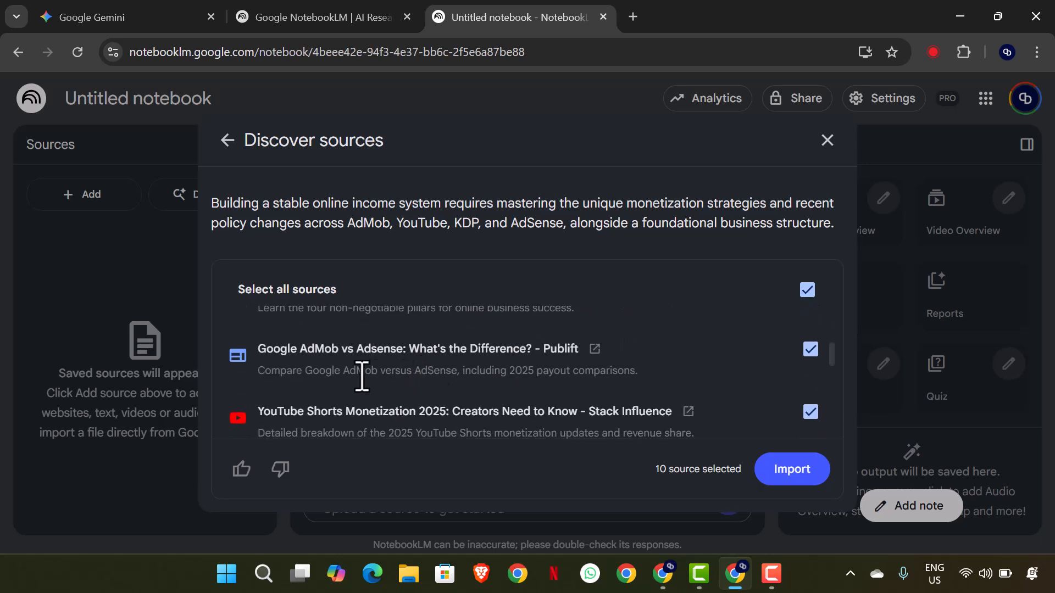
{"action": "scroll", "coordinate": [440, 369], "scroll_direction": "down", "scroll_amount": 5}
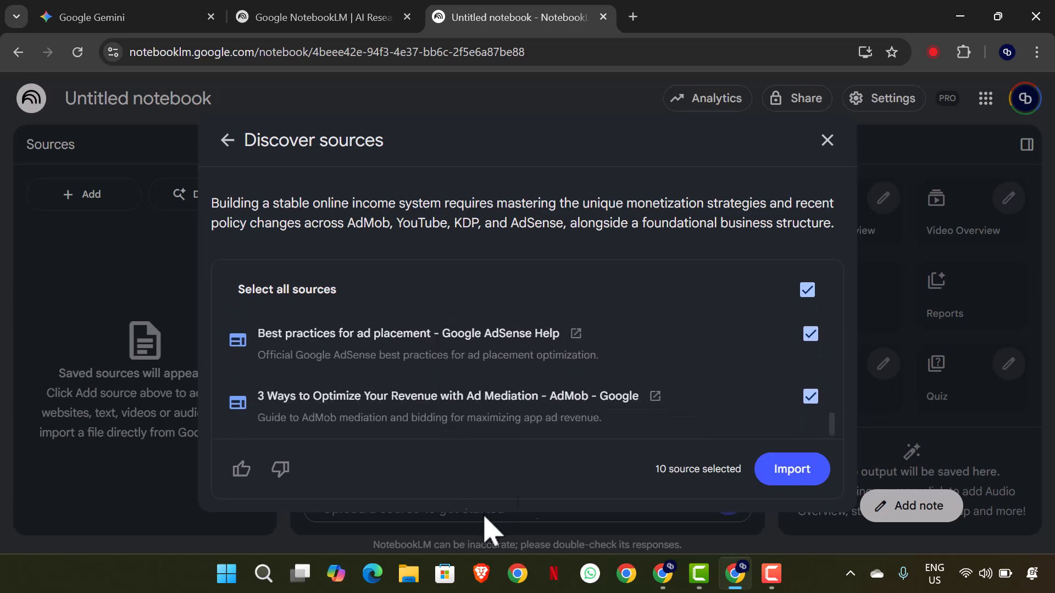
{"action": "scroll", "coordinate": [434, 358], "scroll_direction": "up", "scroll_amount": 7}
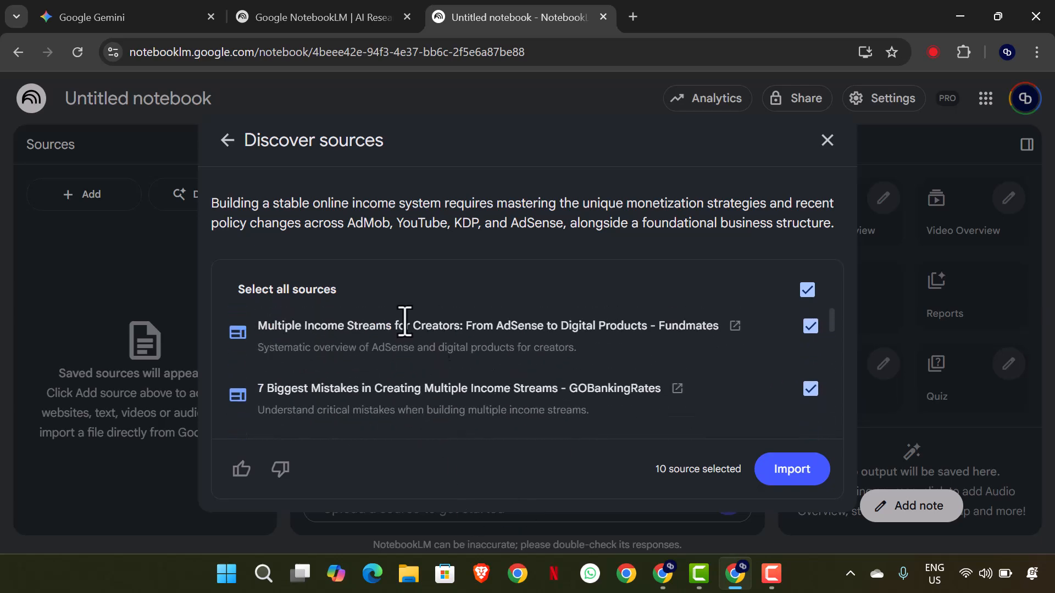
{"action": "scroll", "coordinate": [415, 336], "scroll_direction": "down", "scroll_amount": 7}
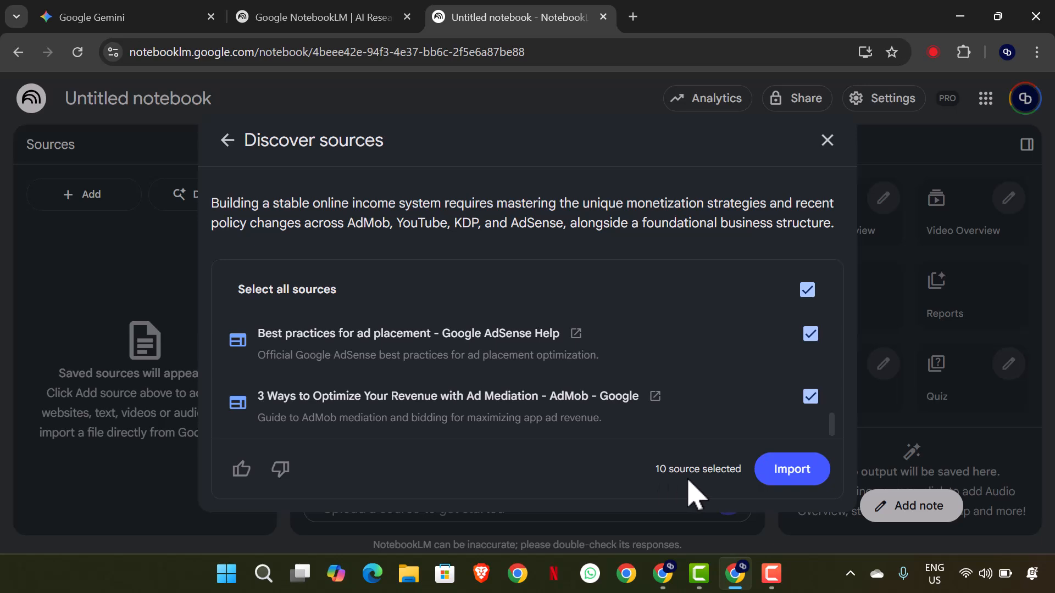
{"action": "left_click", "coordinate": [800, 477]}
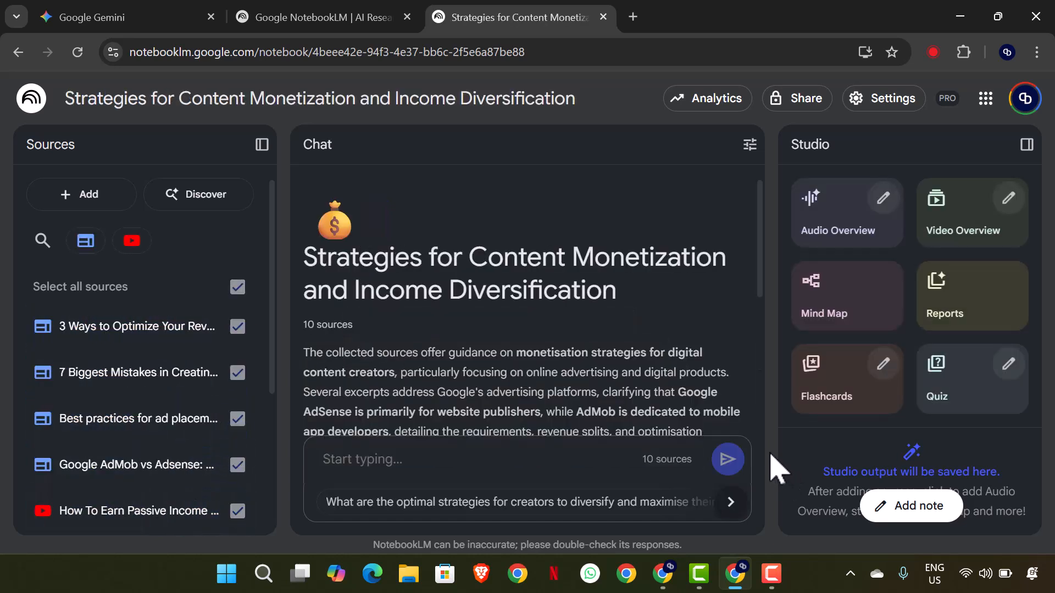
{"action": "left_click", "coordinate": [774, 573]}
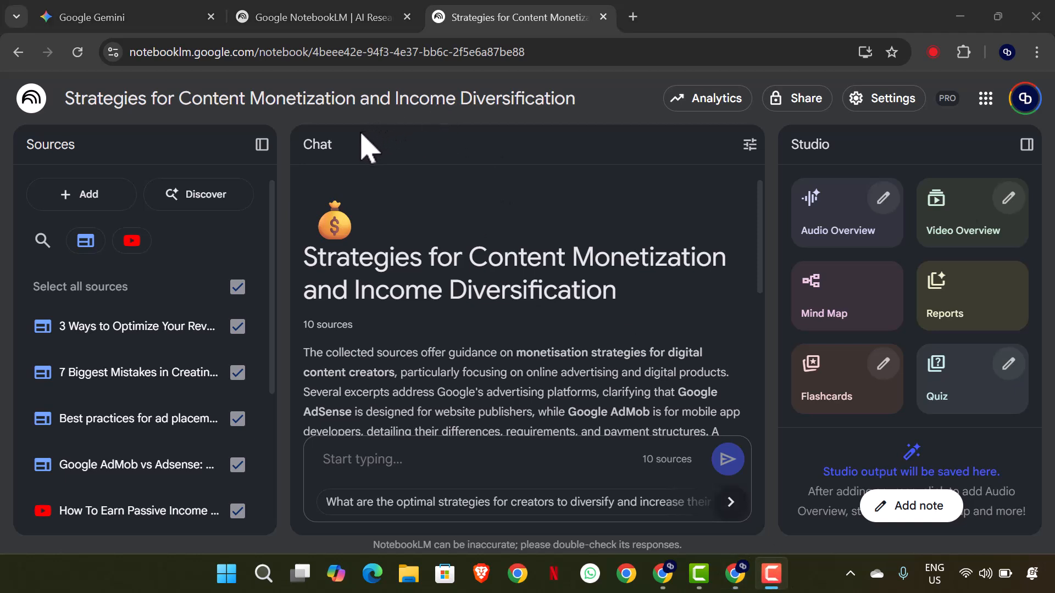
{"action": "left_click", "coordinate": [306, 119]}
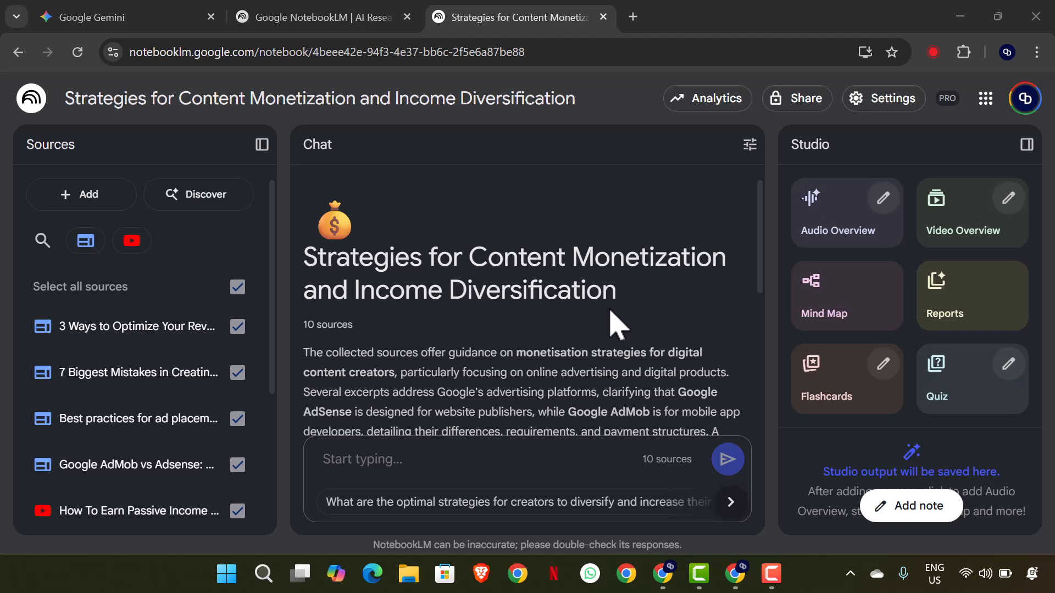
{"action": "scroll", "coordinate": [537, 337], "scroll_direction": "down", "scroll_amount": 6}
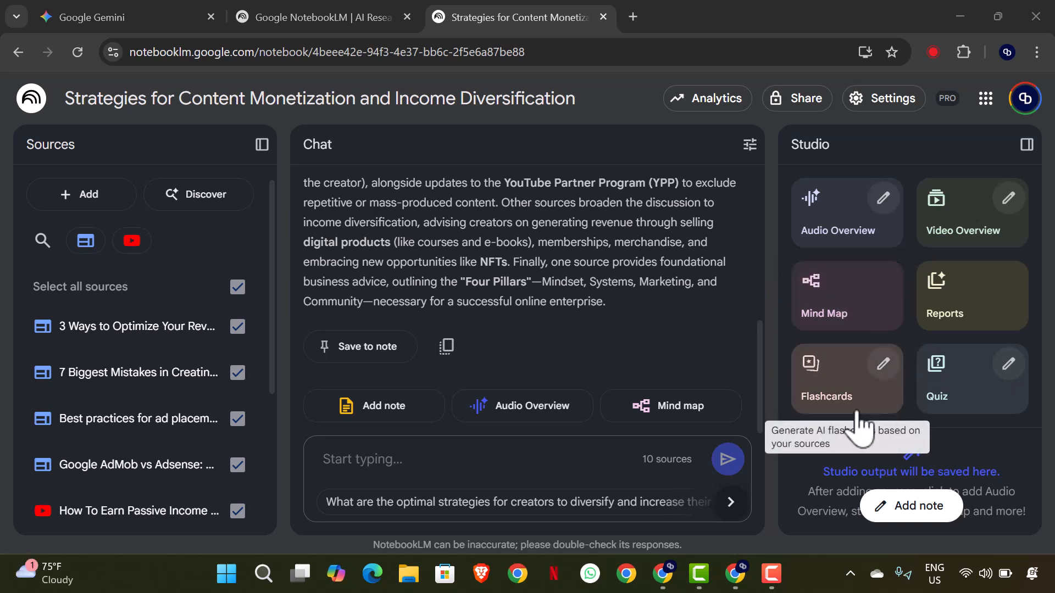
Step: Open the Audio Overview customisation, try the Shorter, Default and Longer lengths, and choose the Debate format
{"action": "left_click", "coordinate": [885, 204]}
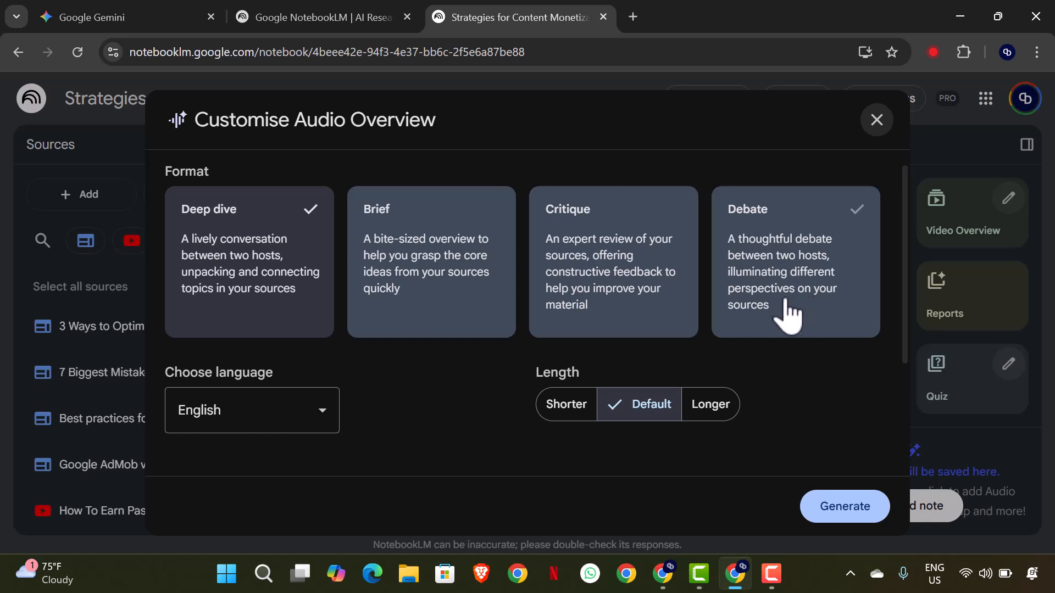
{"action": "left_click", "coordinate": [577, 418]}
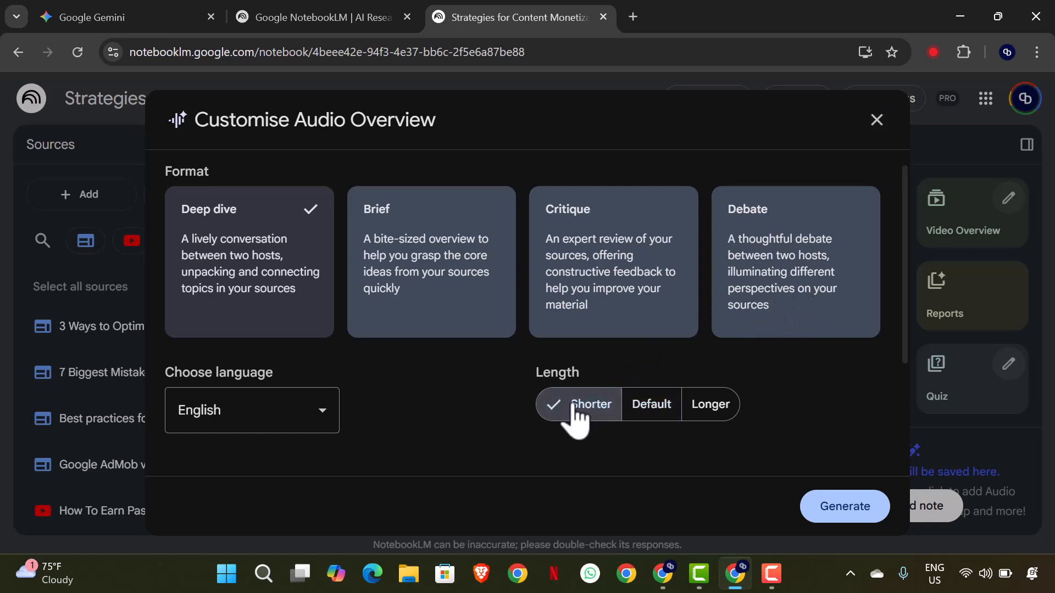
{"action": "left_click", "coordinate": [657, 408]}
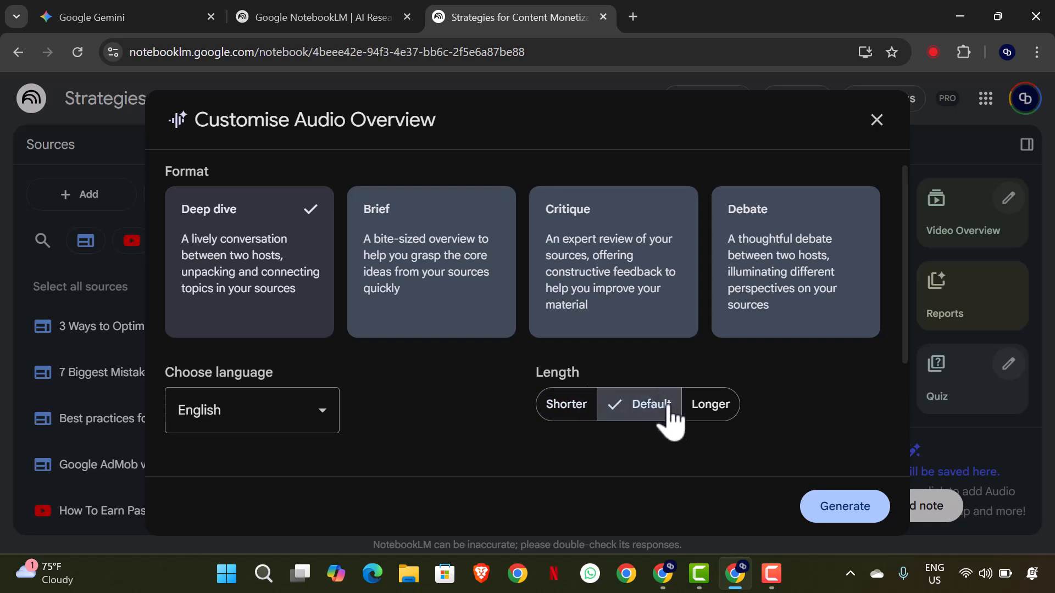
{"action": "left_click", "coordinate": [697, 412]}
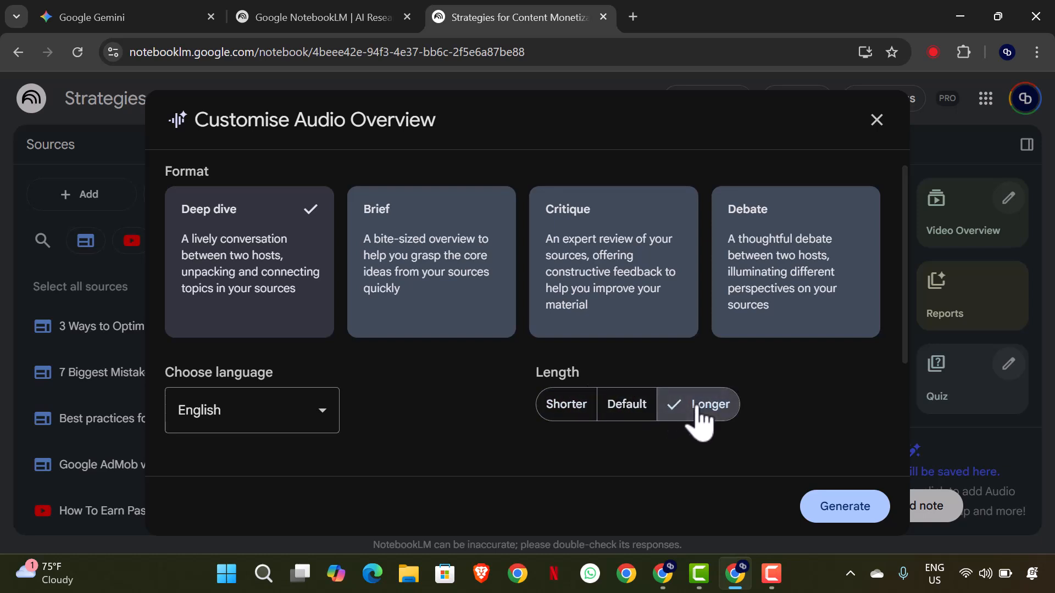
{"action": "left_click", "coordinate": [786, 252]}
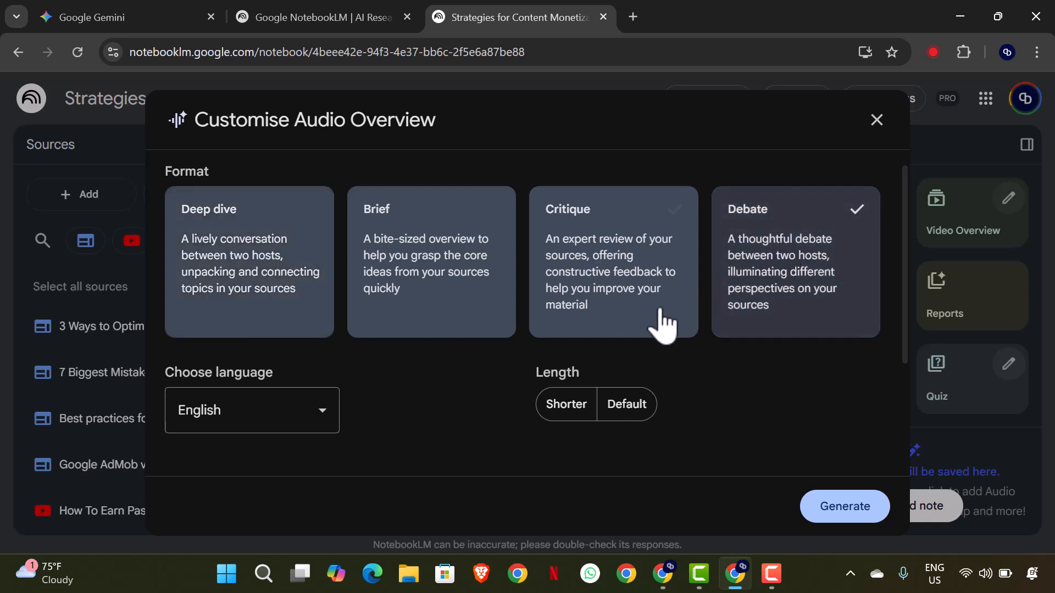
Step: Look through the available languages, keep English, and generate the Audio Overview in the Debate format
{"action": "left_click", "coordinate": [324, 426]}
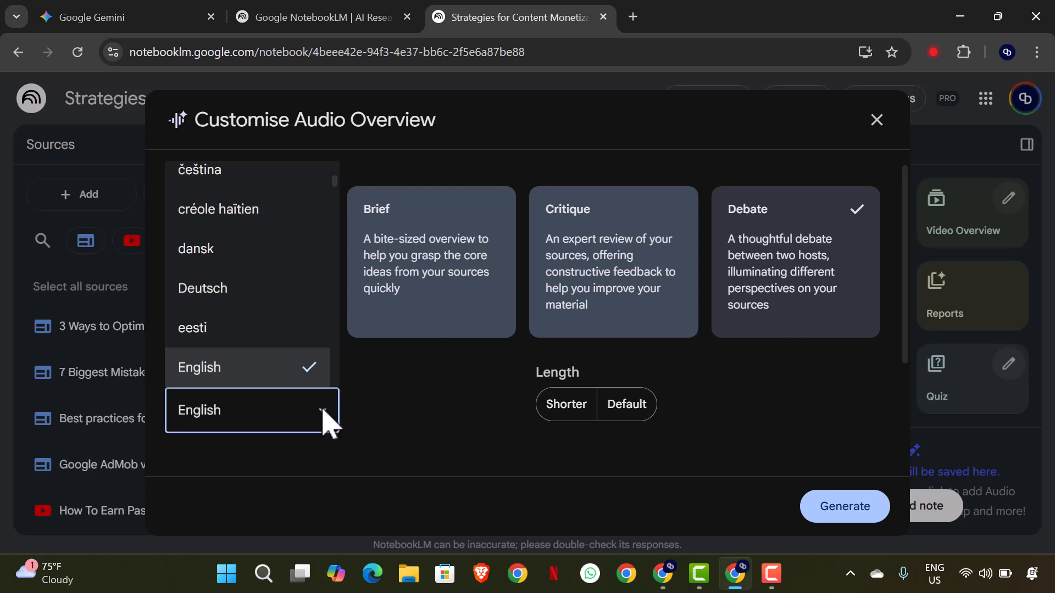
{"action": "scroll", "coordinate": [242, 236], "scroll_direction": "up", "scroll_amount": 3}
{"action": "scroll", "coordinate": [247, 252], "scroll_direction": "down", "scroll_amount": 5}
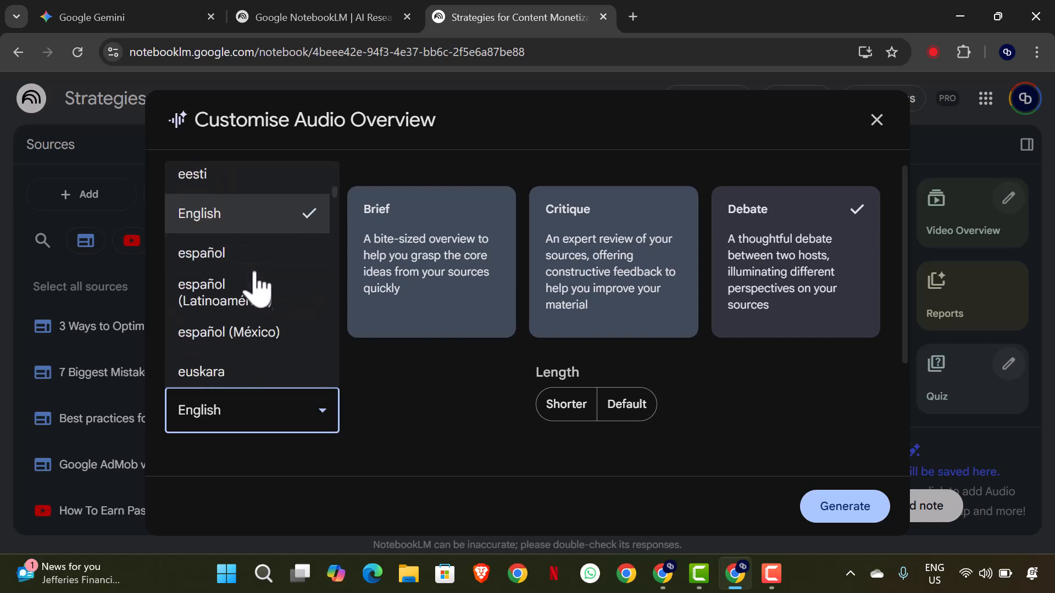
{"action": "left_click", "coordinate": [277, 226]}
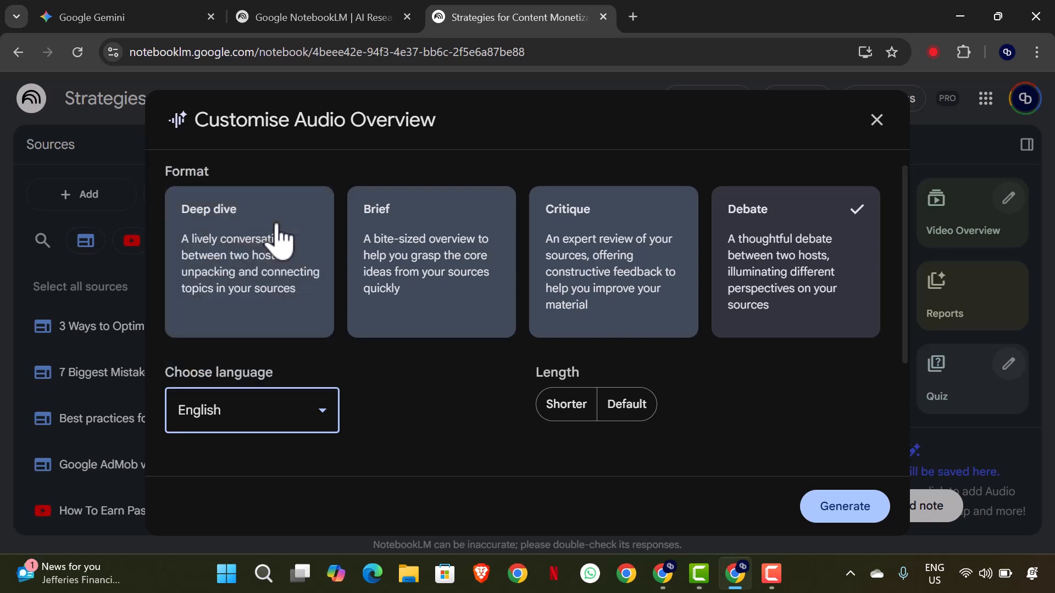
{"action": "left_click", "coordinate": [829, 508]}
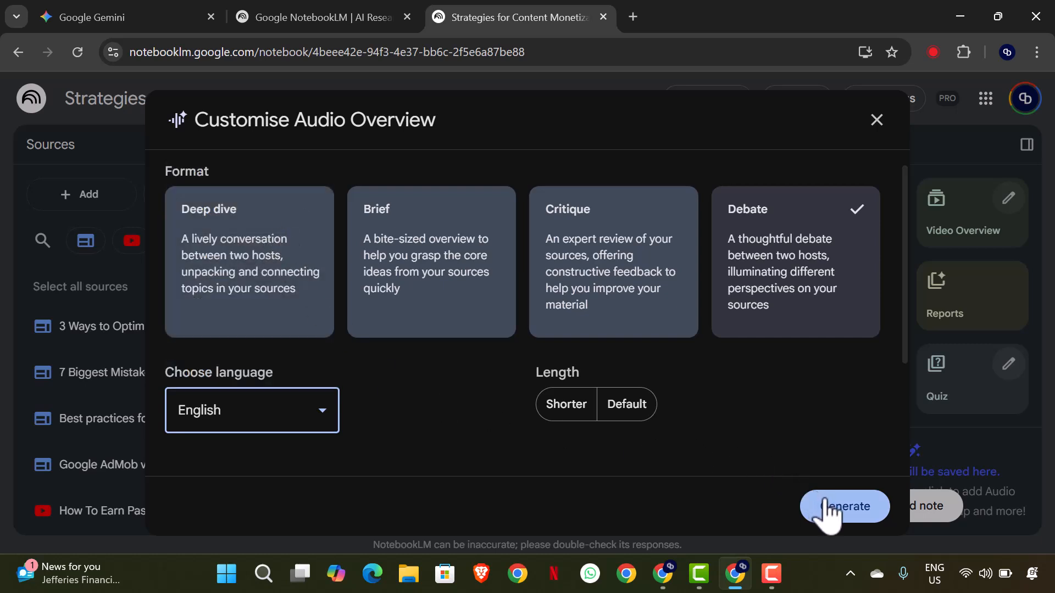
{"action": "left_click", "coordinate": [829, 509]}
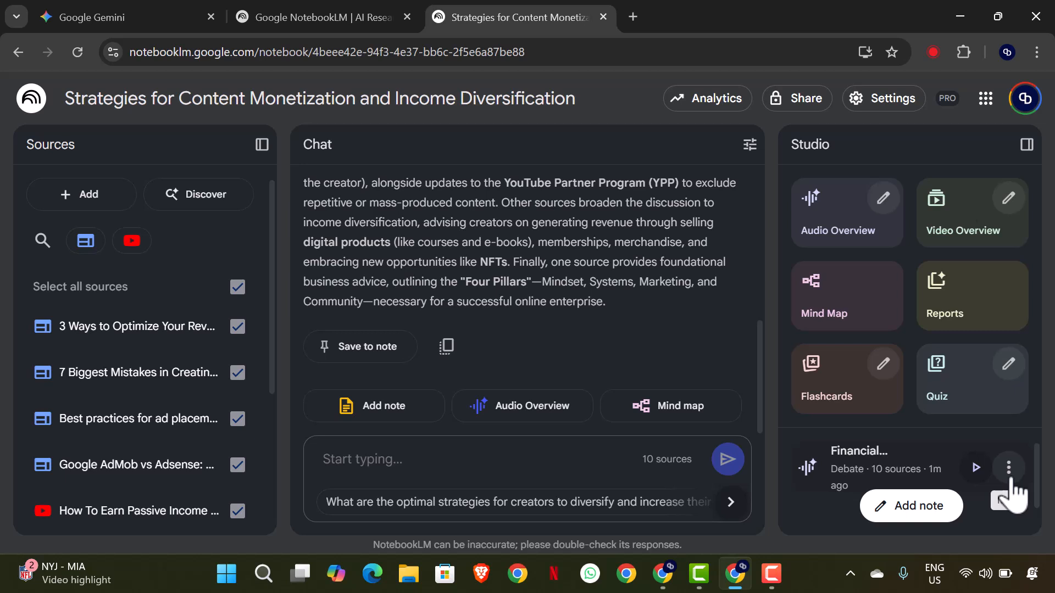
Step: Play the generated debate Audio Overview in the notebook, look at its available actions, and close the player
{"action": "left_click", "coordinate": [976, 467]}
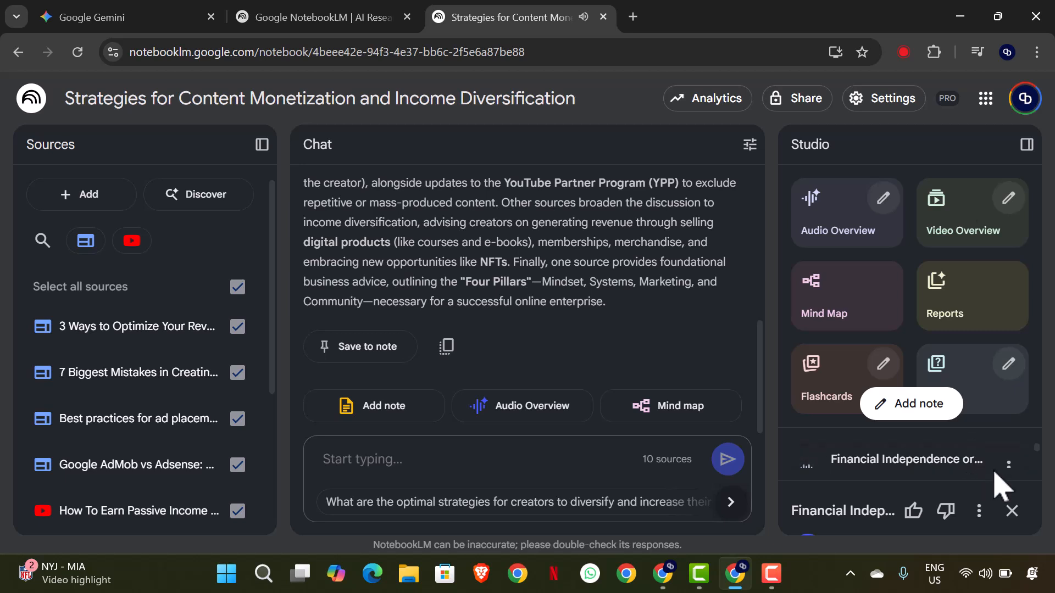
{"action": "left_click", "coordinate": [1009, 464]}
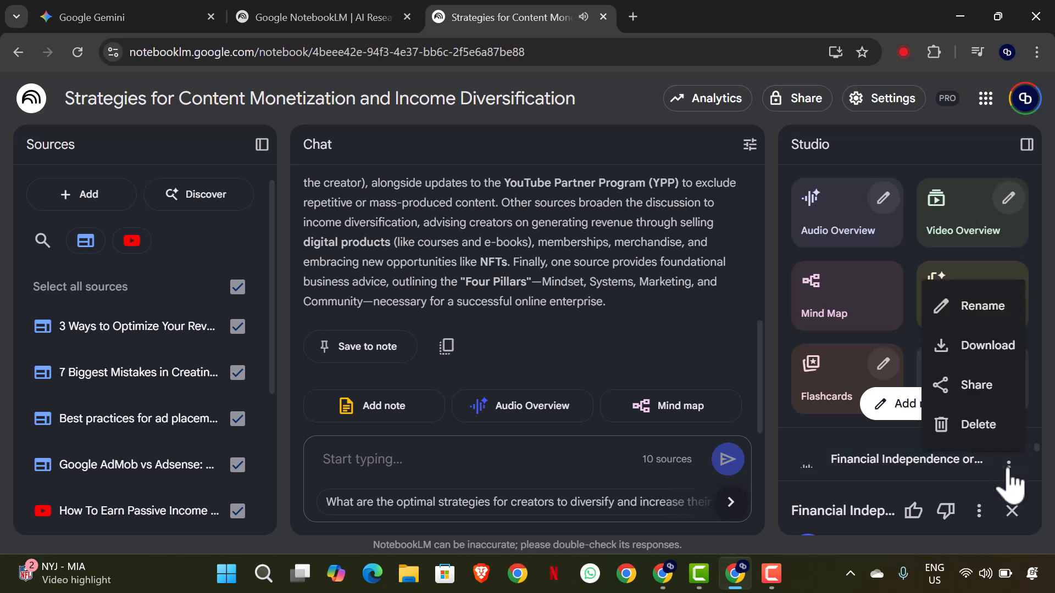
{"action": "left_click", "coordinate": [986, 477]}
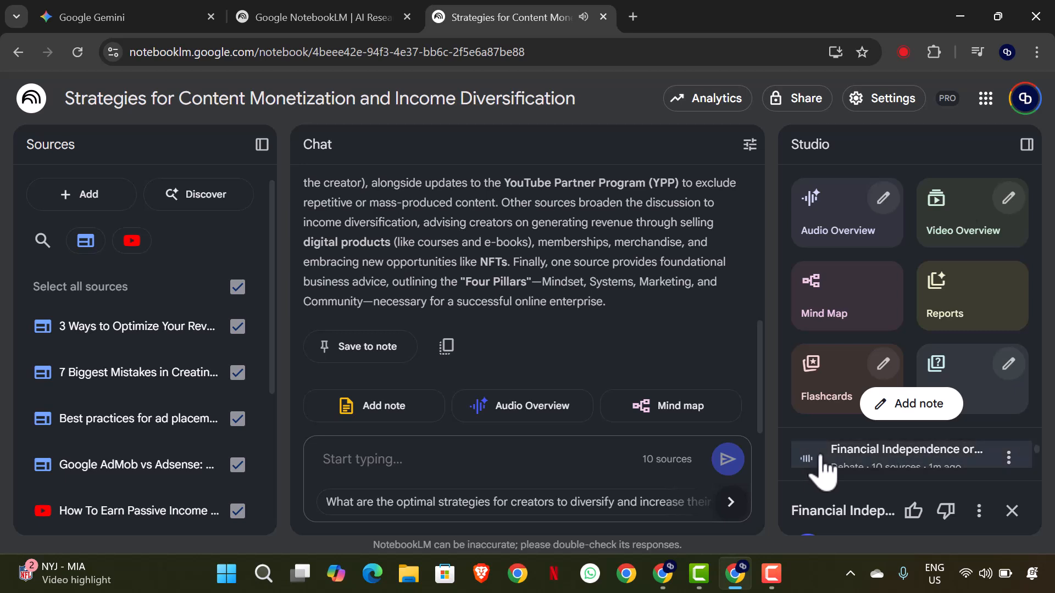
{"action": "left_click", "coordinate": [1013, 514]}
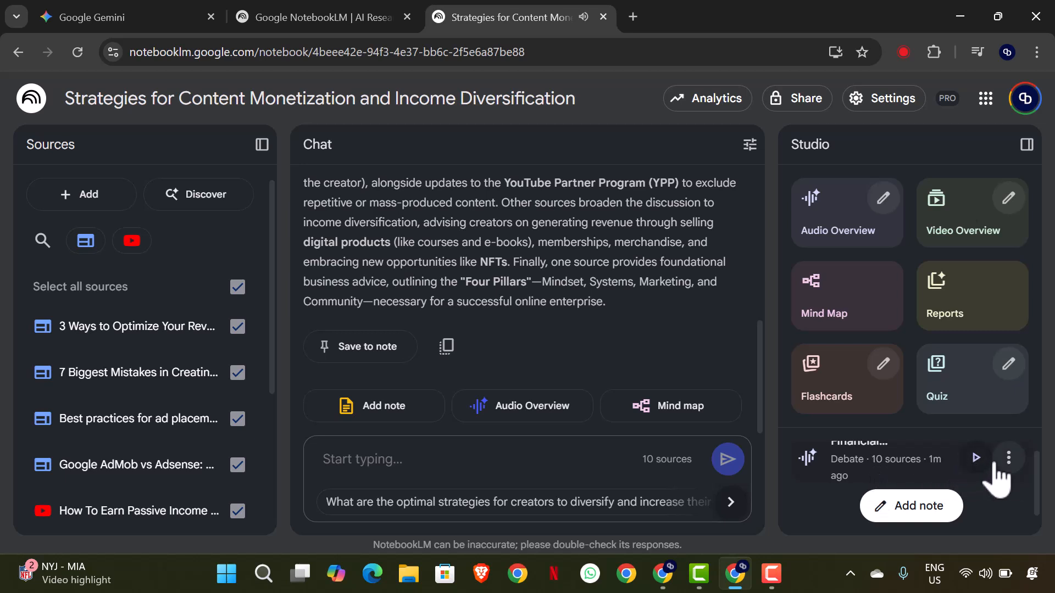
Step: Download the debate Audio Overview and show the Downloads folder in File Explorer
{"action": "left_click", "coordinate": [1002, 462]}
{"action": "left_click", "coordinate": [983, 344]}
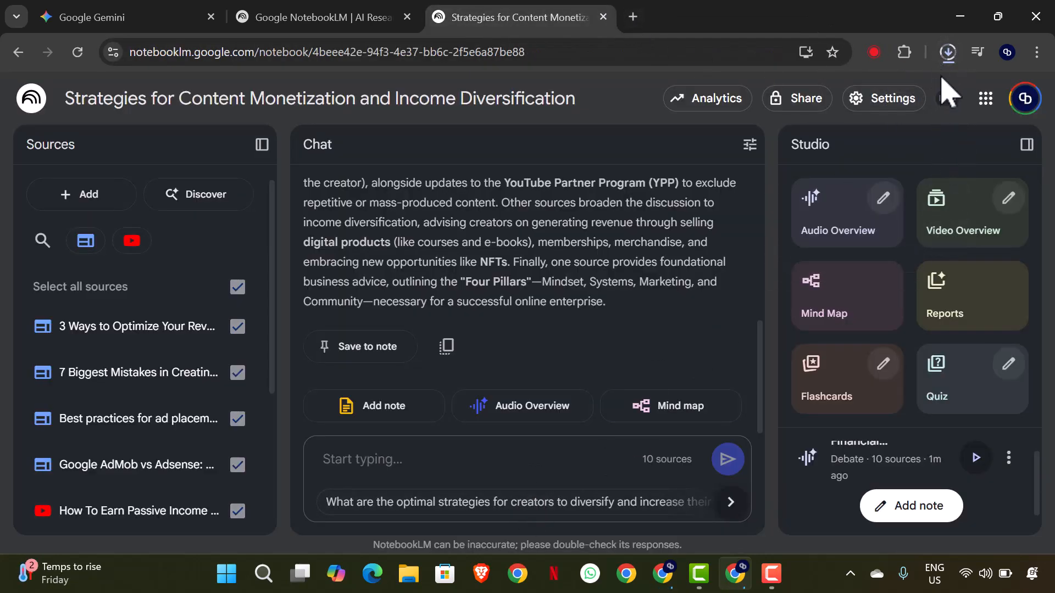
{"action": "left_click", "coordinate": [407, 574]}
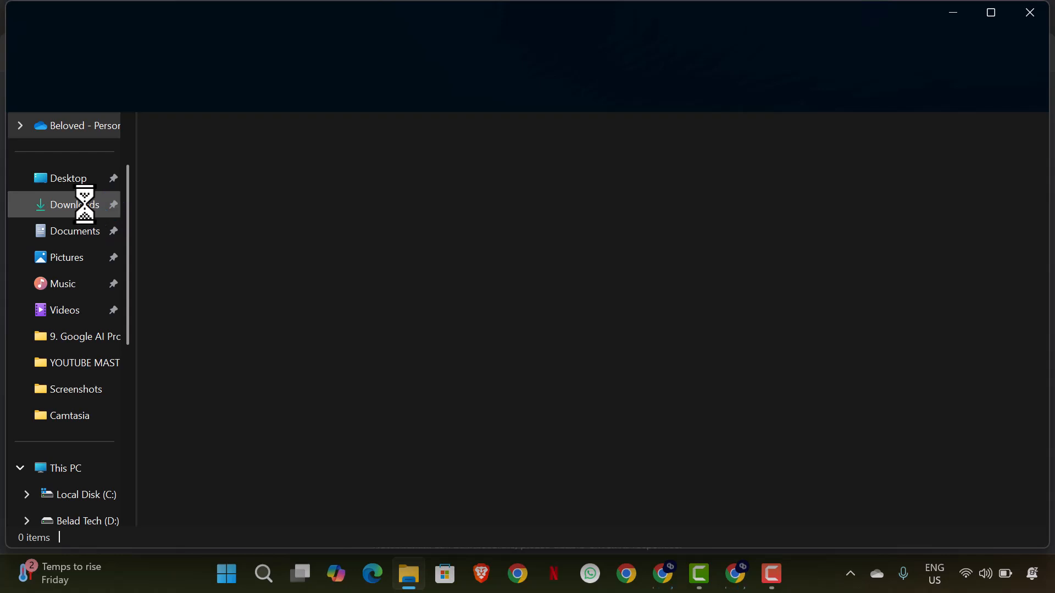
{"action": "left_click", "coordinate": [87, 207]}
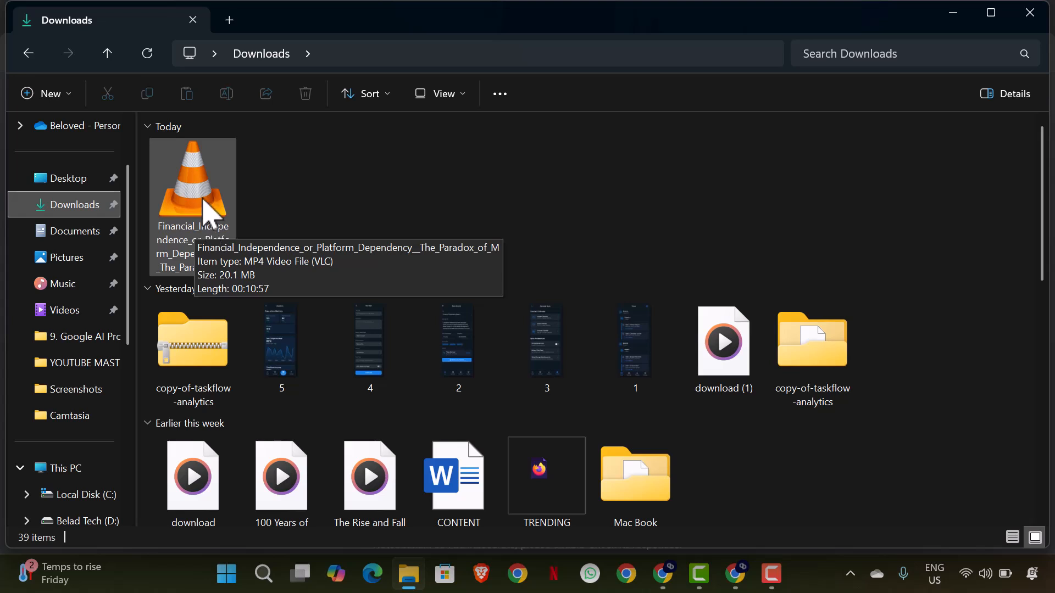
Step: Play the downloaded debate file in VLC, sample several points along its timeline, and return to the NotebookLM notebook in Chrome
{"action": "left_click", "coordinate": [210, 213]}
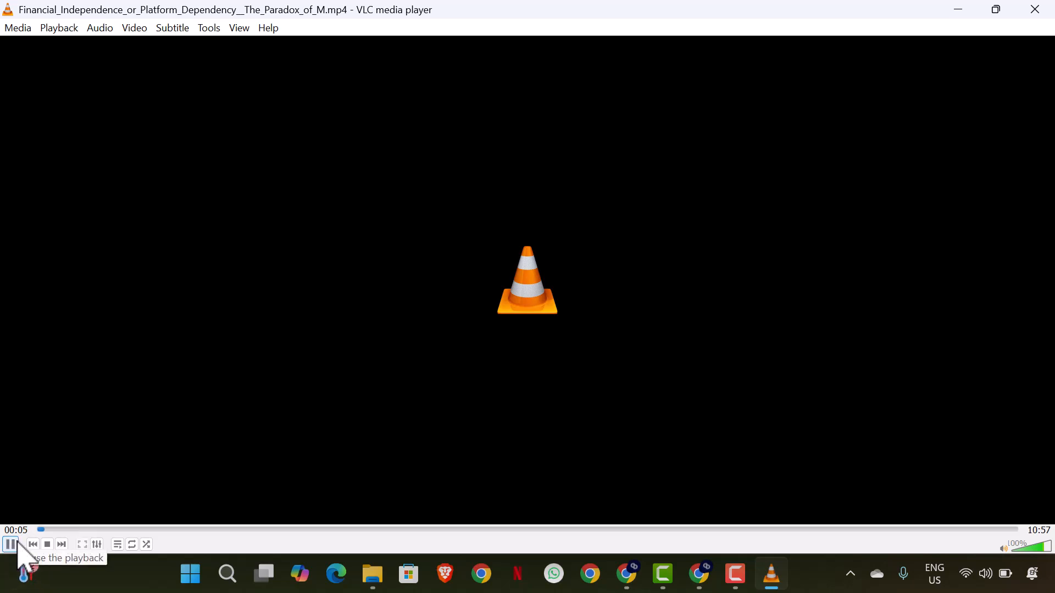
{"action": "left_click", "coordinate": [242, 529]}
{"action": "left_click", "coordinate": [594, 530]}
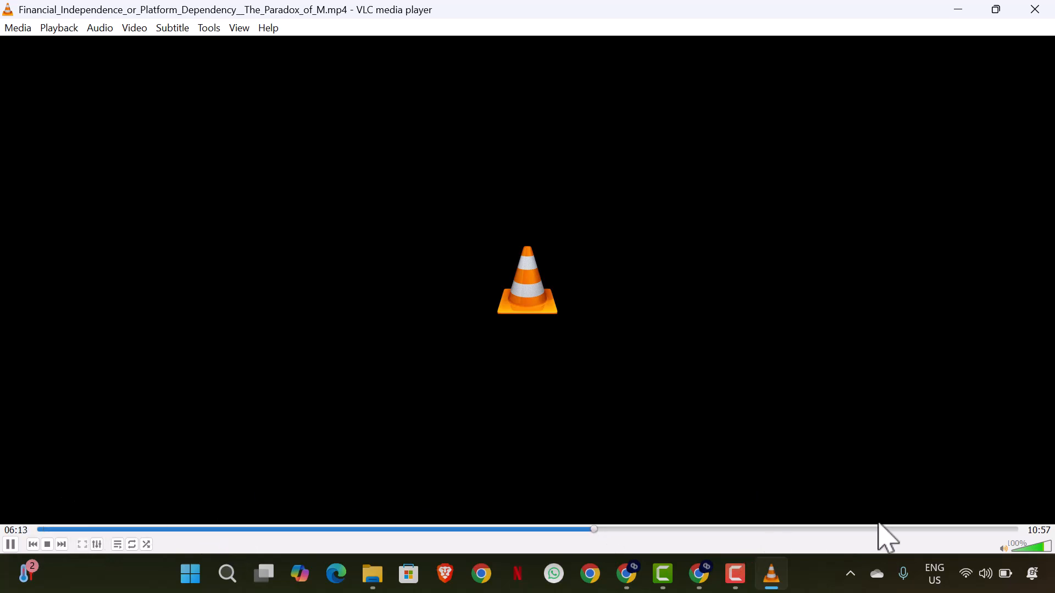
{"action": "left_click", "coordinate": [910, 529]}
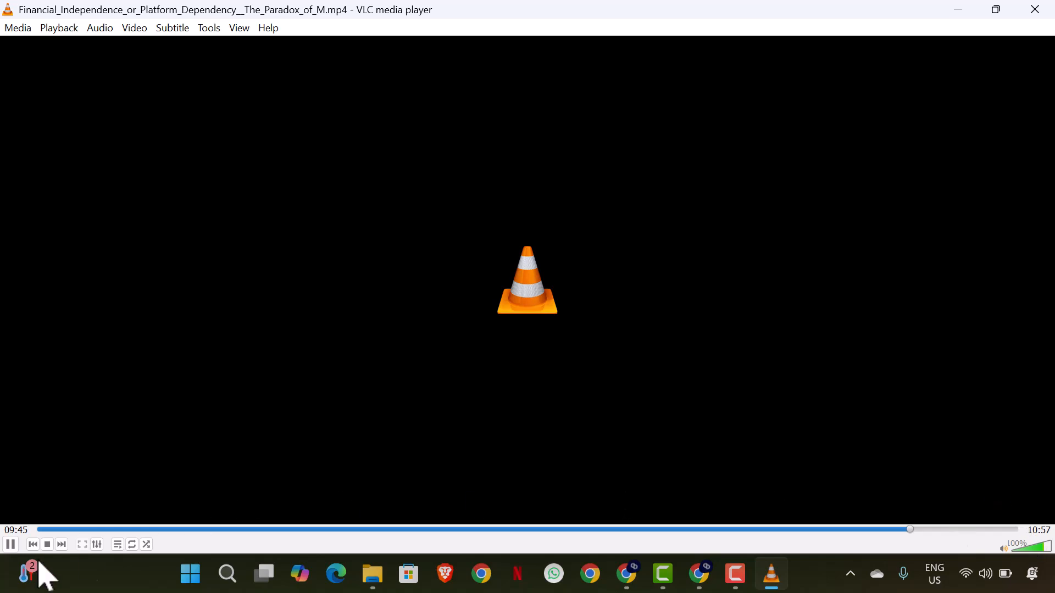
{"action": "left_click", "coordinate": [10, 544]}
{"action": "left_click", "coordinate": [1036, 9]}
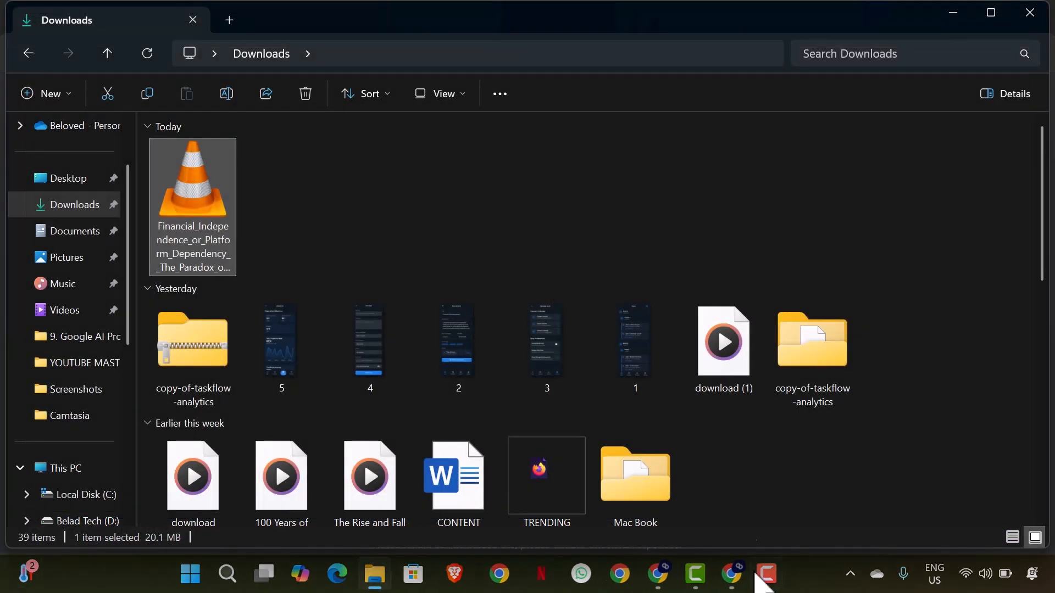
{"action": "left_click", "coordinate": [734, 573]}
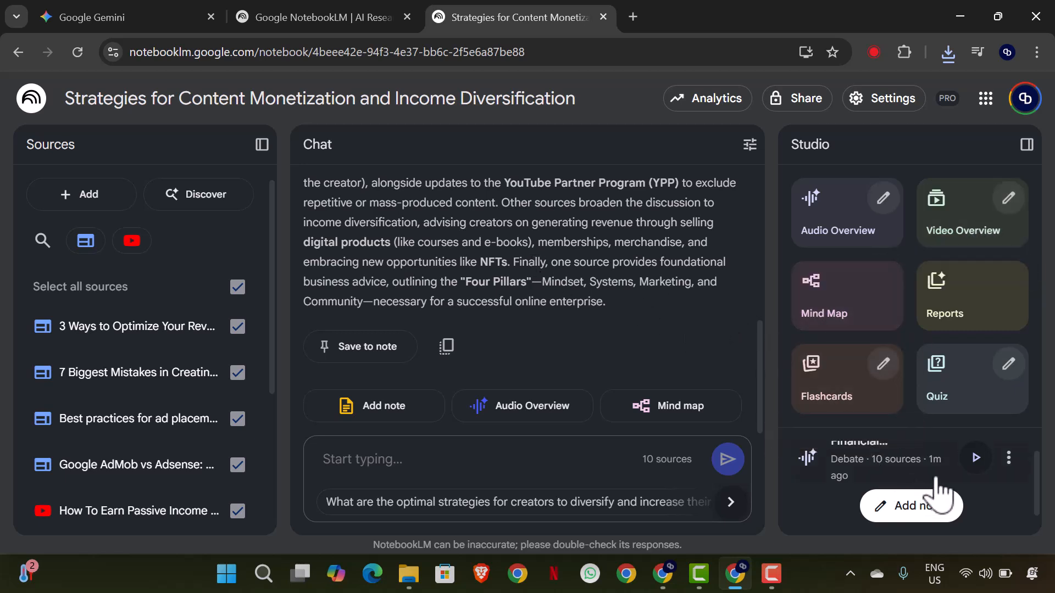
Step: Generate a Video Overview from the notebook's sources without customising it
{"action": "left_click", "coordinate": [941, 242]}
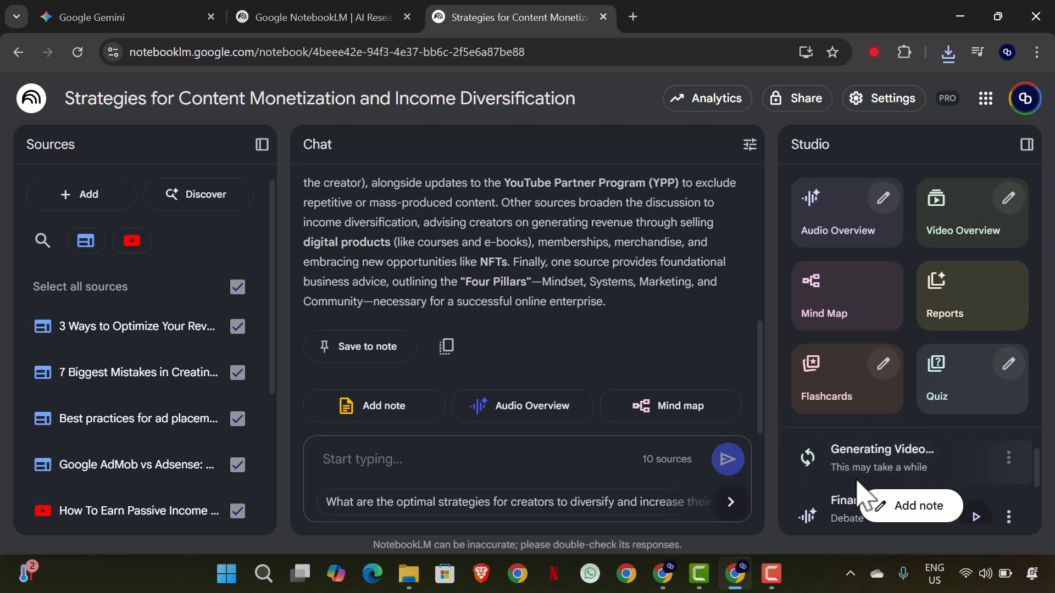
{"action": "left_click", "coordinate": [772, 574]}
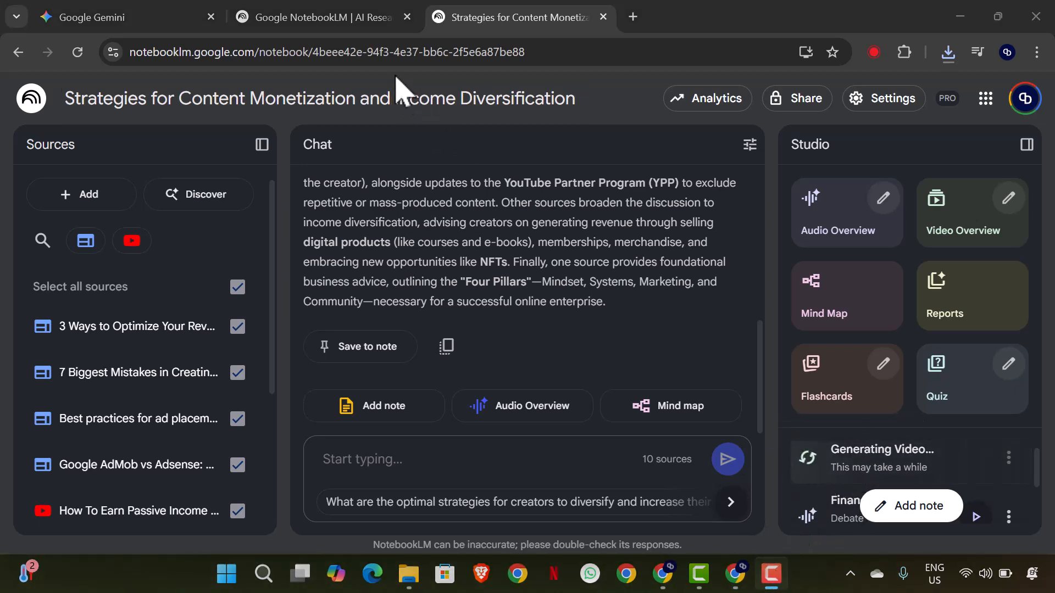
{"action": "left_click", "coordinate": [277, 82]}
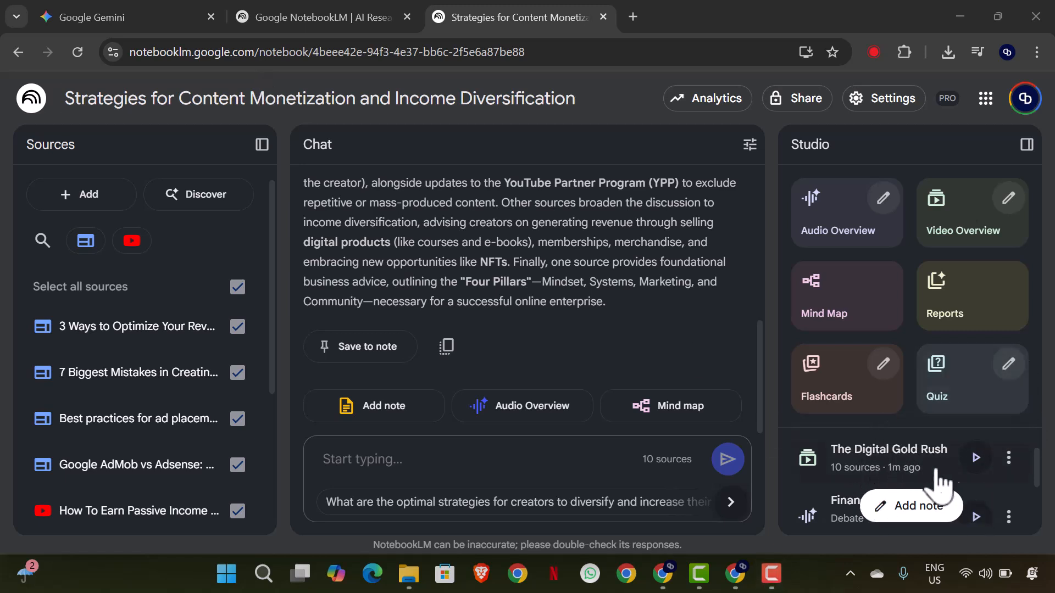
Step: Download the video overview "The Digital Gold Rush" and follow its progress in the browser's recent download history
{"action": "left_click", "coordinate": [1009, 458]}
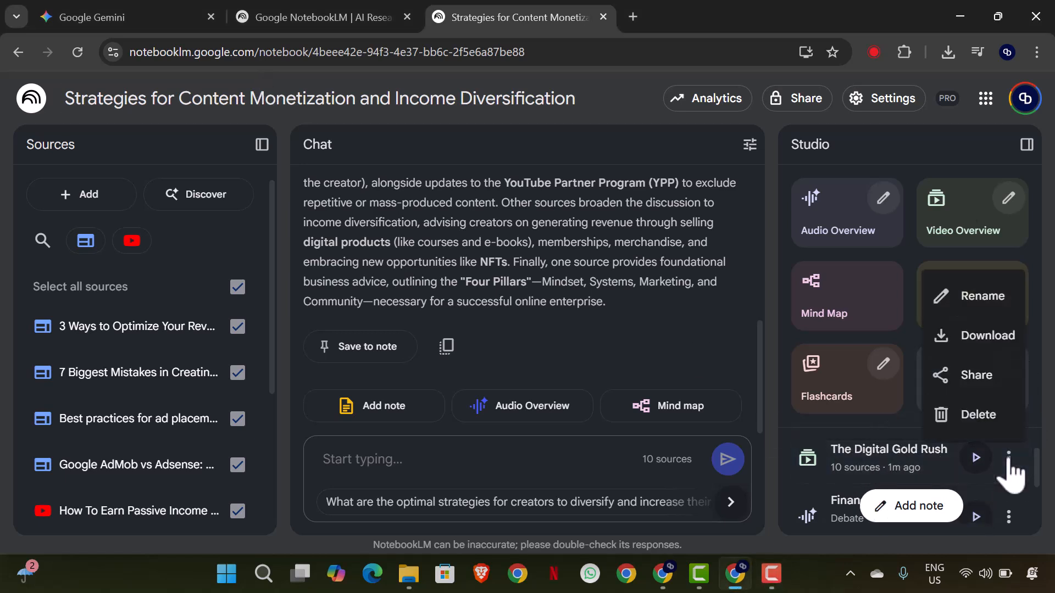
{"action": "left_click", "coordinate": [987, 336]}
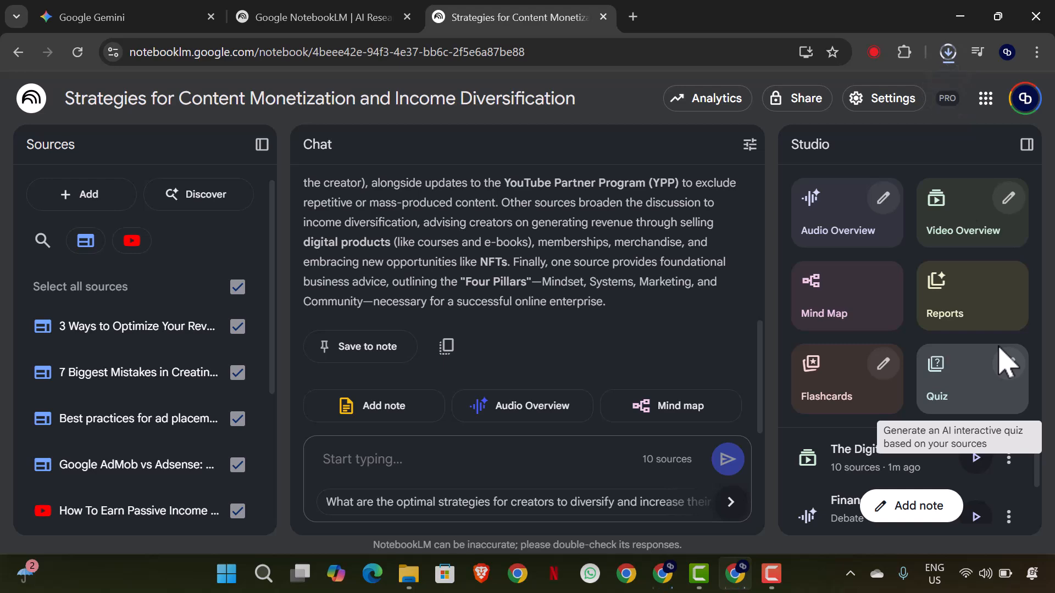
{"action": "left_click", "coordinate": [952, 59]}
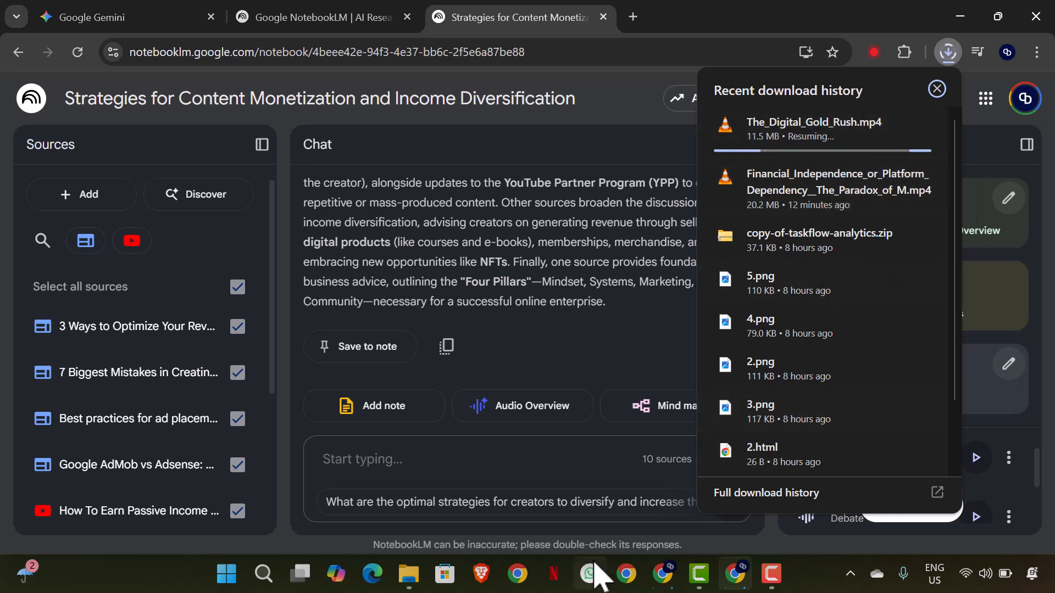
{"action": "mouse_move", "coordinate": [799, 144]}
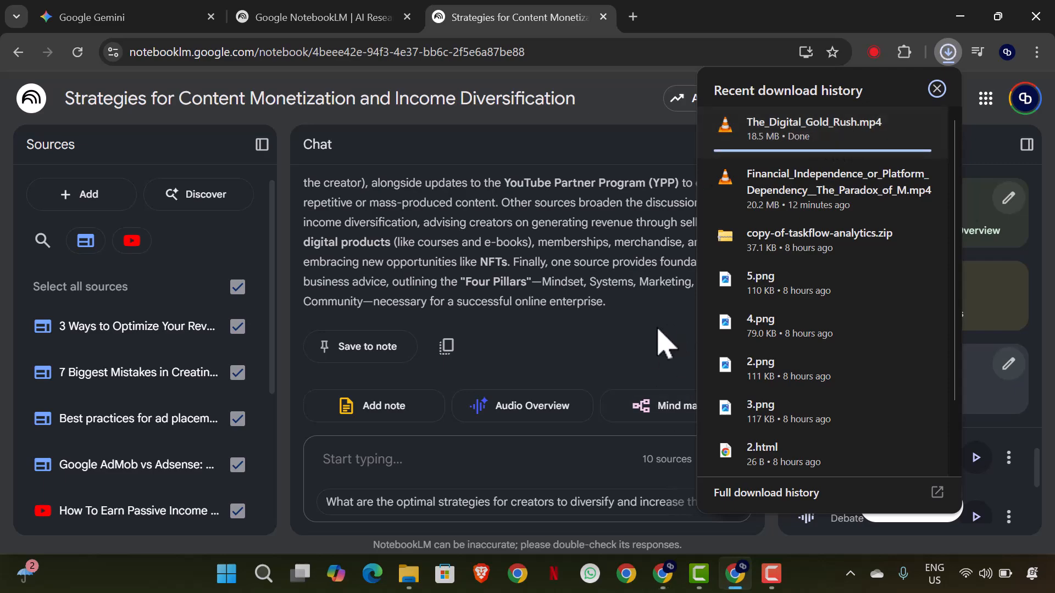
Step: Play The_Digital_Gold_Rush from the Downloads folder in VLC, skip forward through its slides, and return to the NotebookLM notebook in Chrome
{"action": "left_click", "coordinate": [409, 574]}
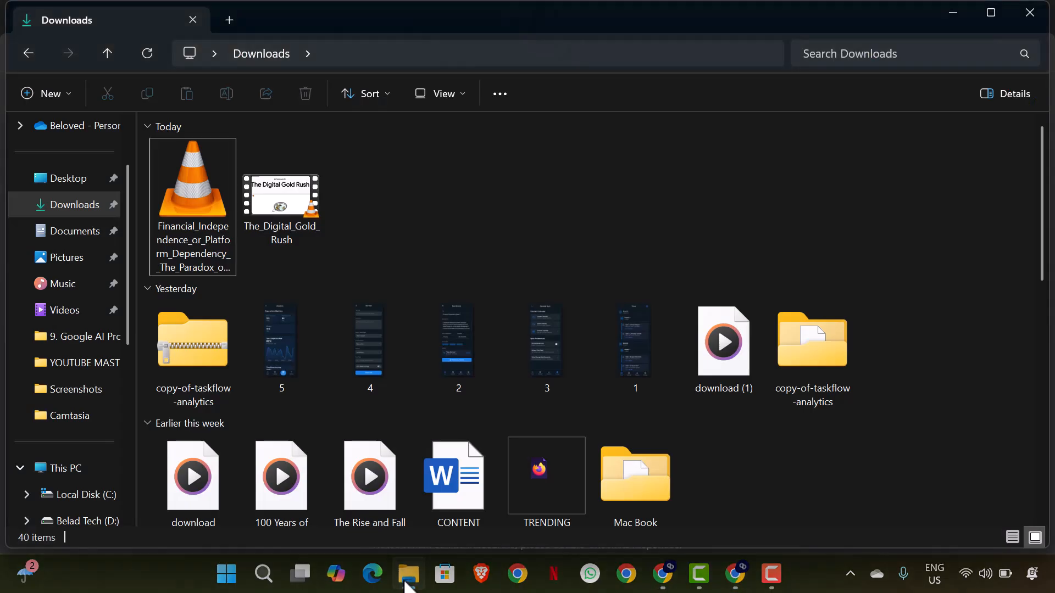
{"action": "double_click", "coordinate": [309, 218]}
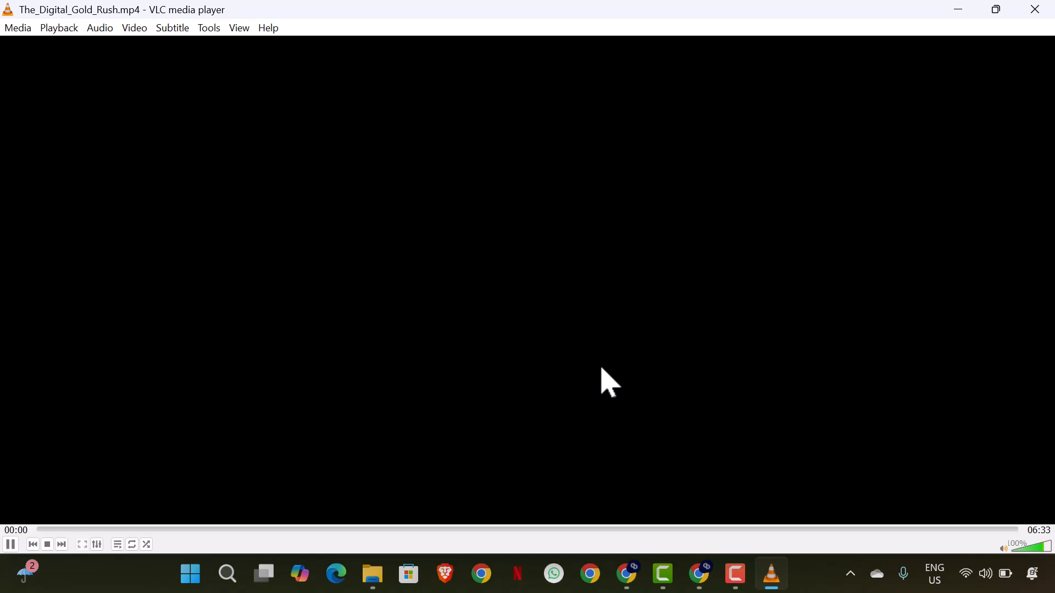
{"action": "key", "text": "alt+F4"}
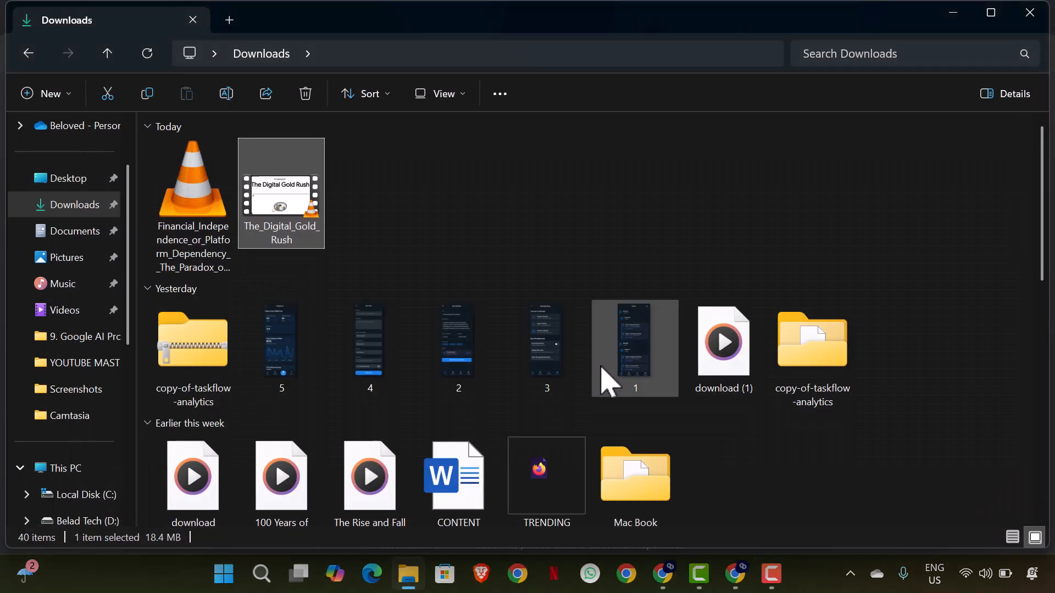
{"action": "double_click", "coordinate": [306, 218]}
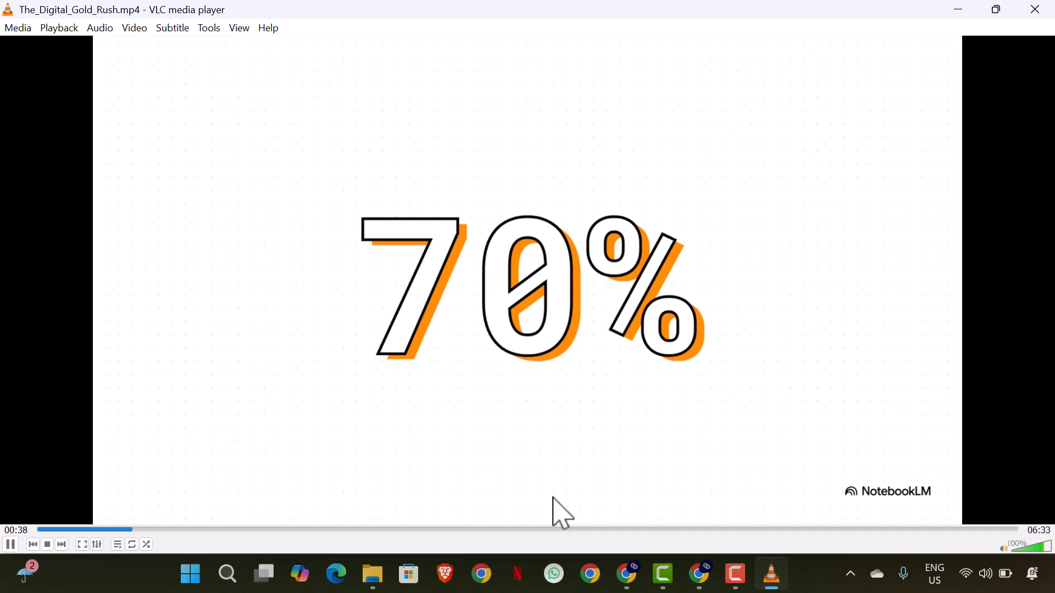
{"action": "key", "text": "Right"}
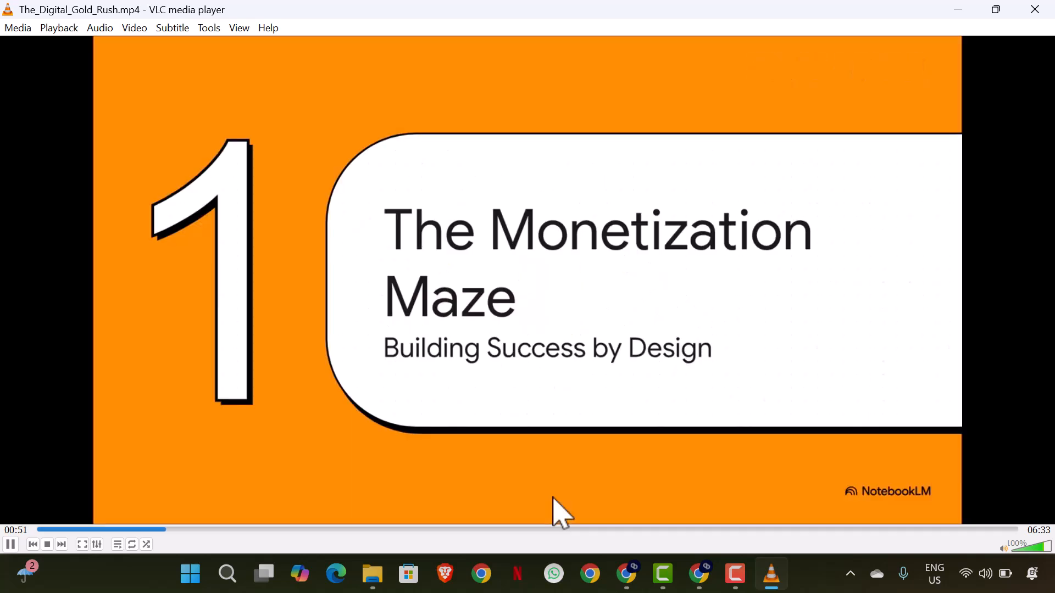
{"action": "key", "text": "Right"}
{"action": "key", "text": "Right"}
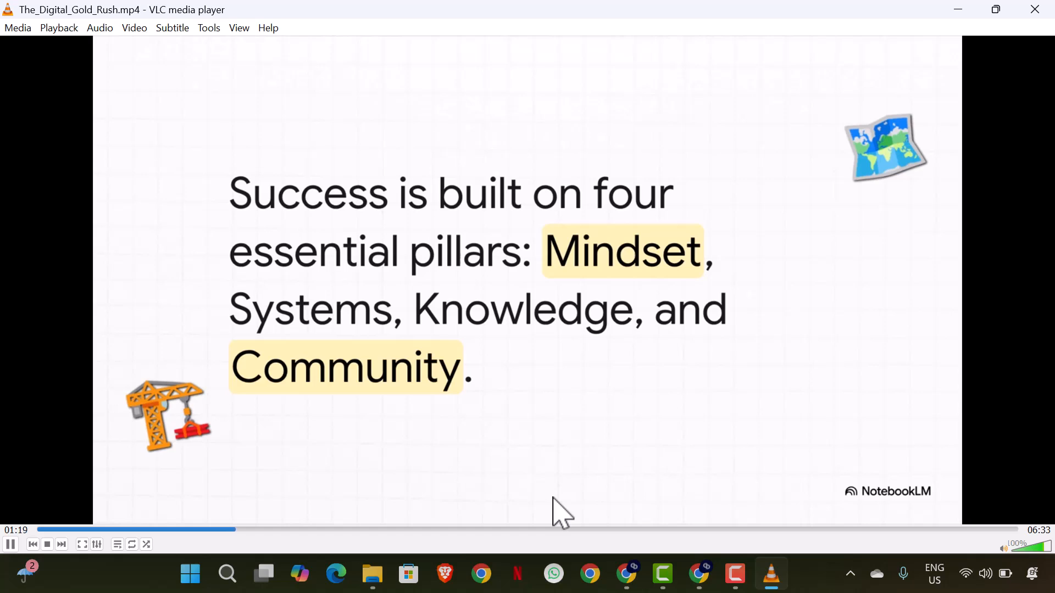
{"action": "key", "text": "Right"}
{"action": "key", "text": "Right"}
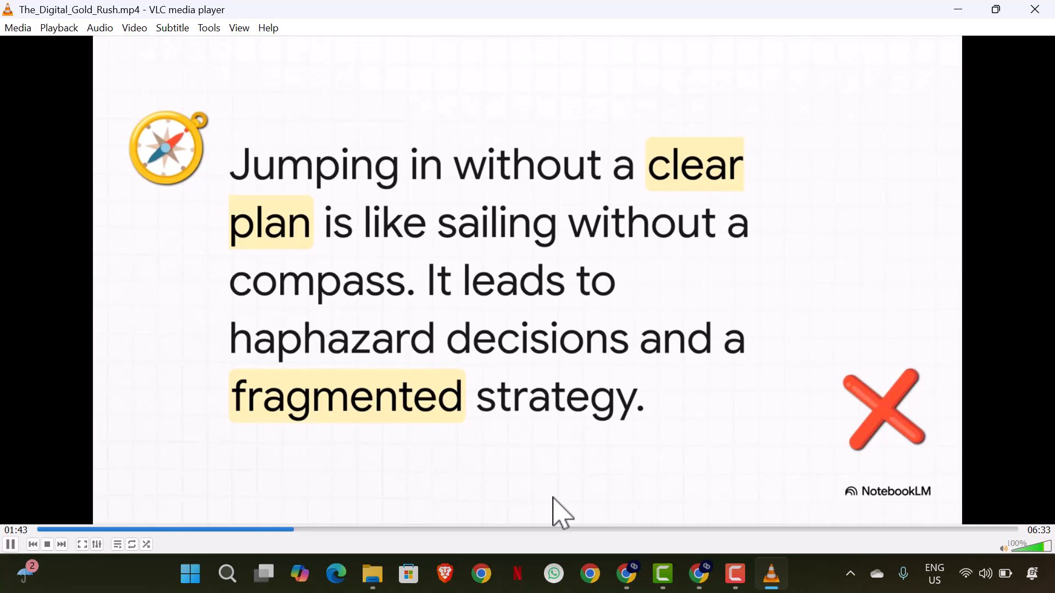
{"action": "key", "text": "Right"}
{"action": "key", "text": "Right"}
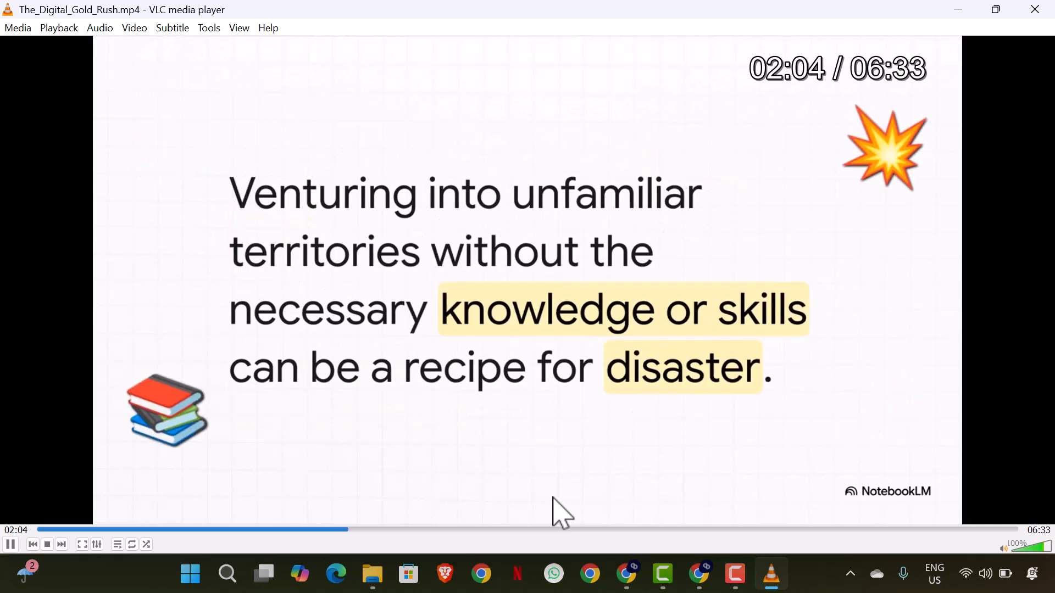
{"action": "key", "text": "Right"}
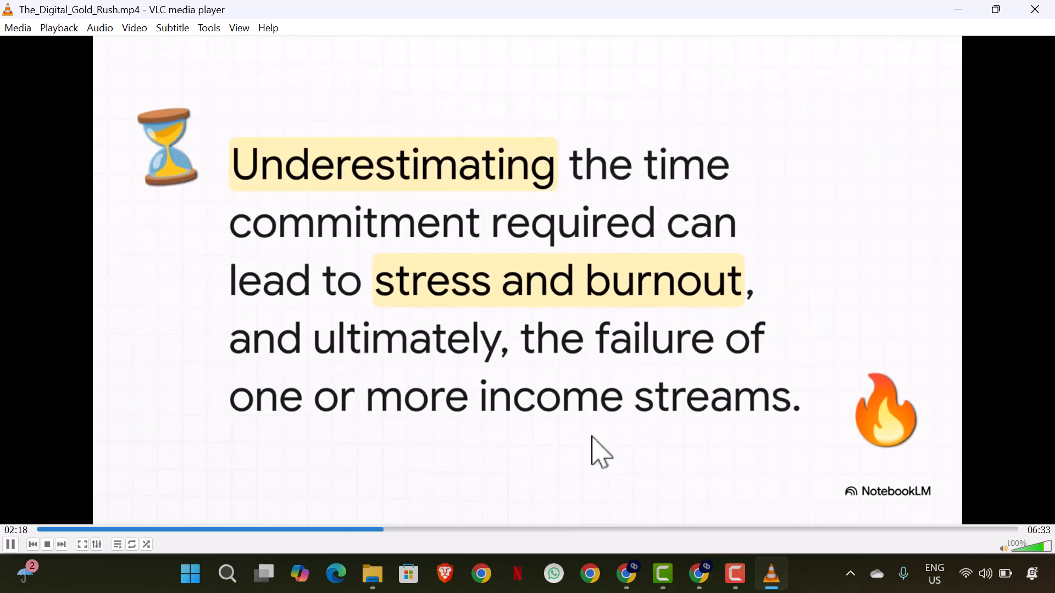
{"action": "left_click", "coordinate": [1051, 10]}
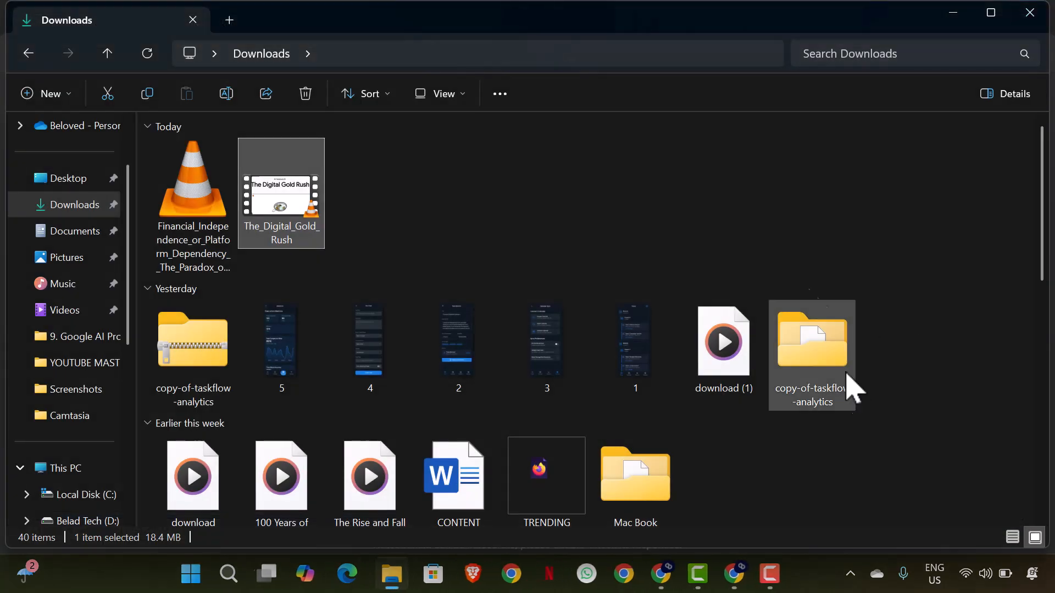
{"action": "left_click", "coordinate": [736, 574]}
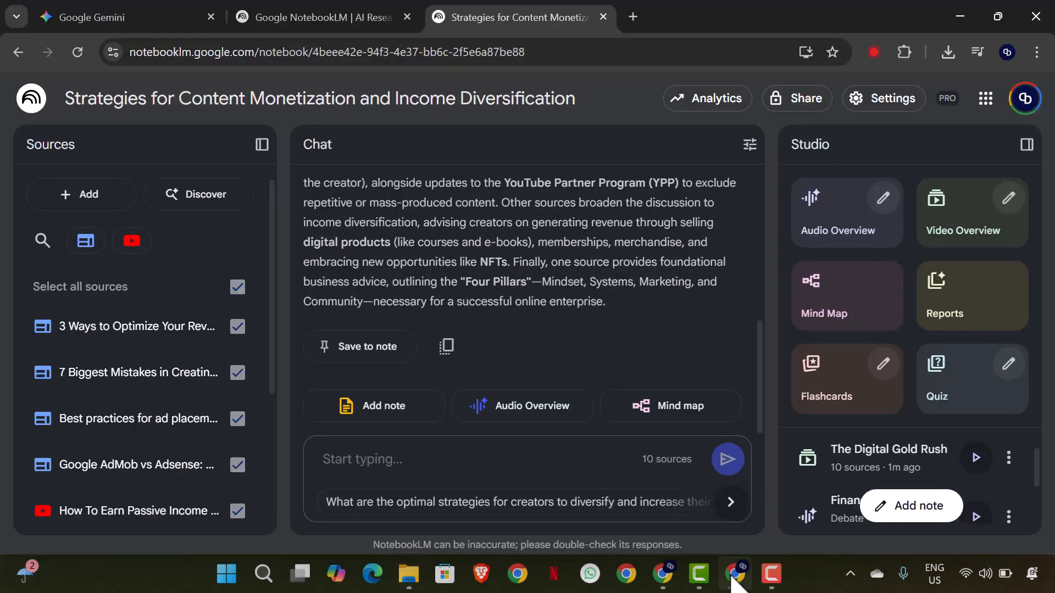